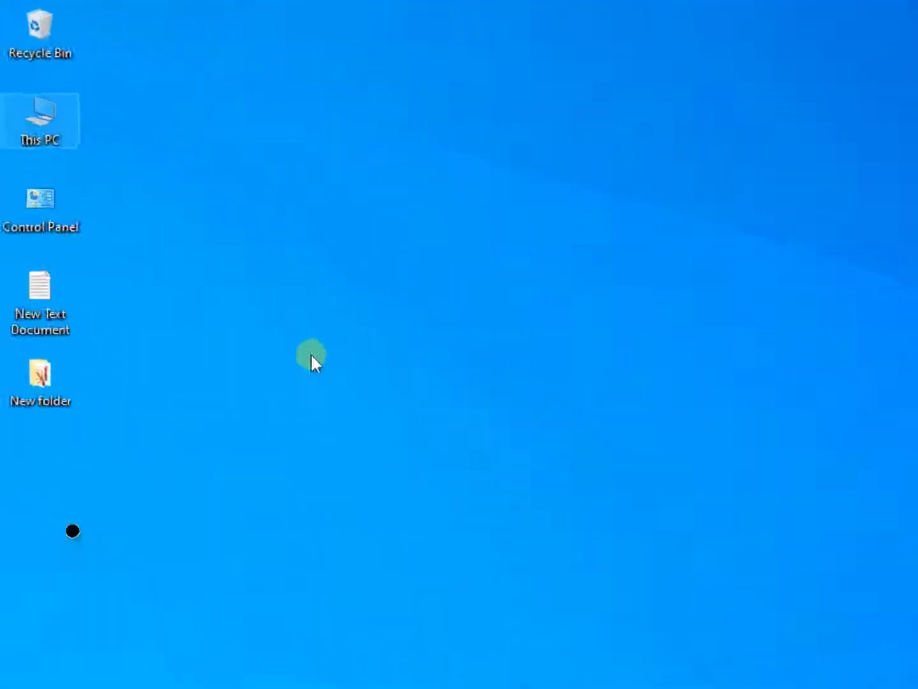
Step: Check USB Drive (D:)'s ReadyBoost tab, which reports SysMain is off, then cancel the dialog
click(154, 128)
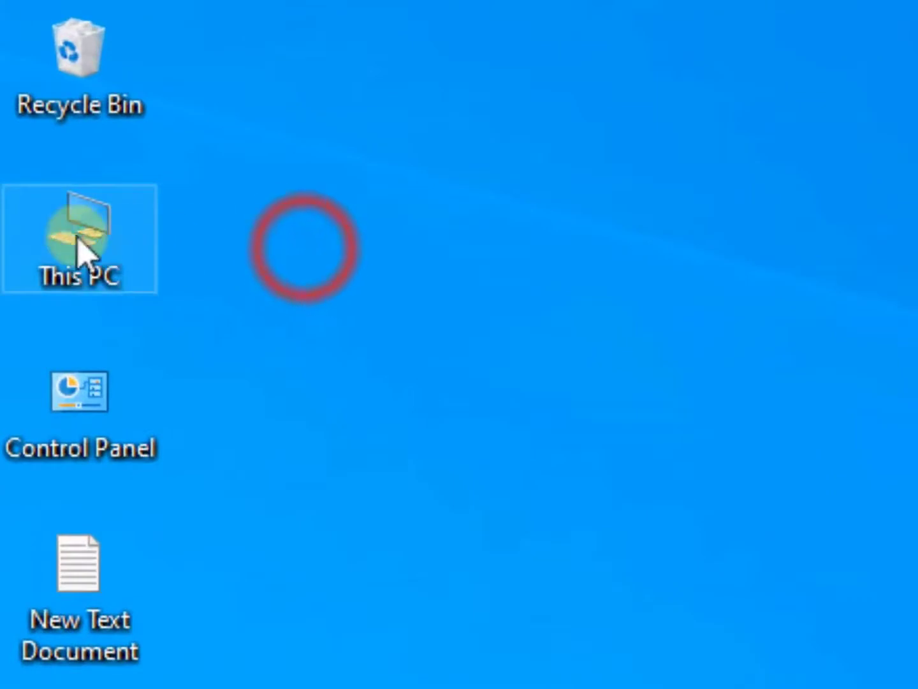
double_click(82, 250)
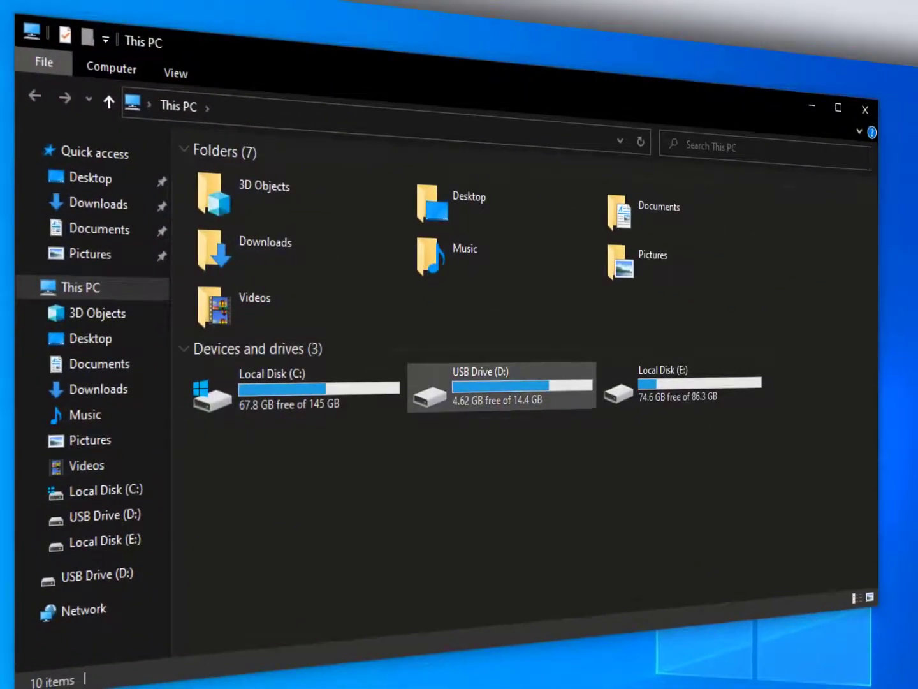
click(476, 375)
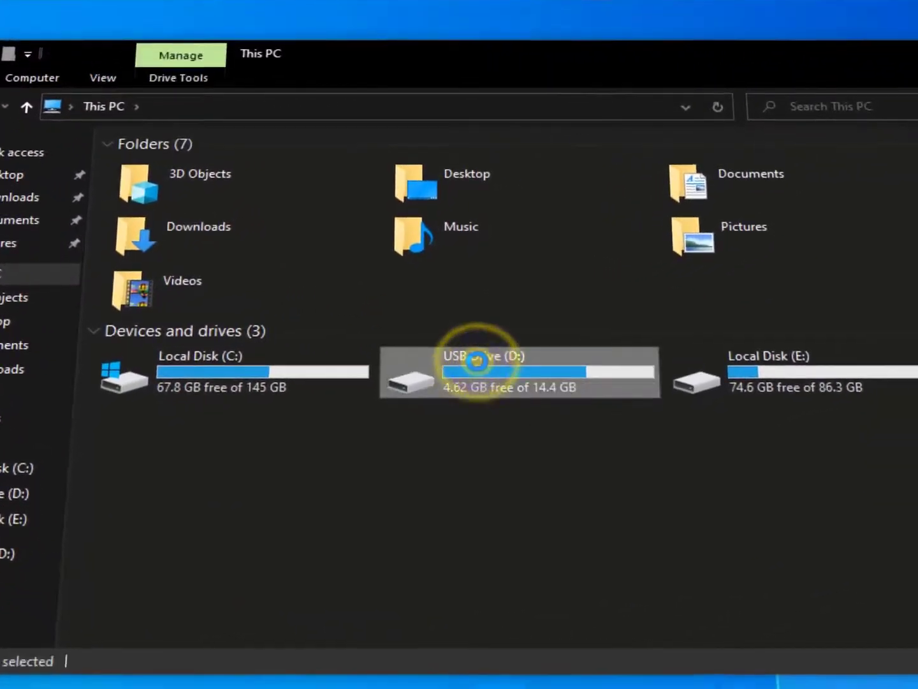
right_click(477, 361)
click(762, 672)
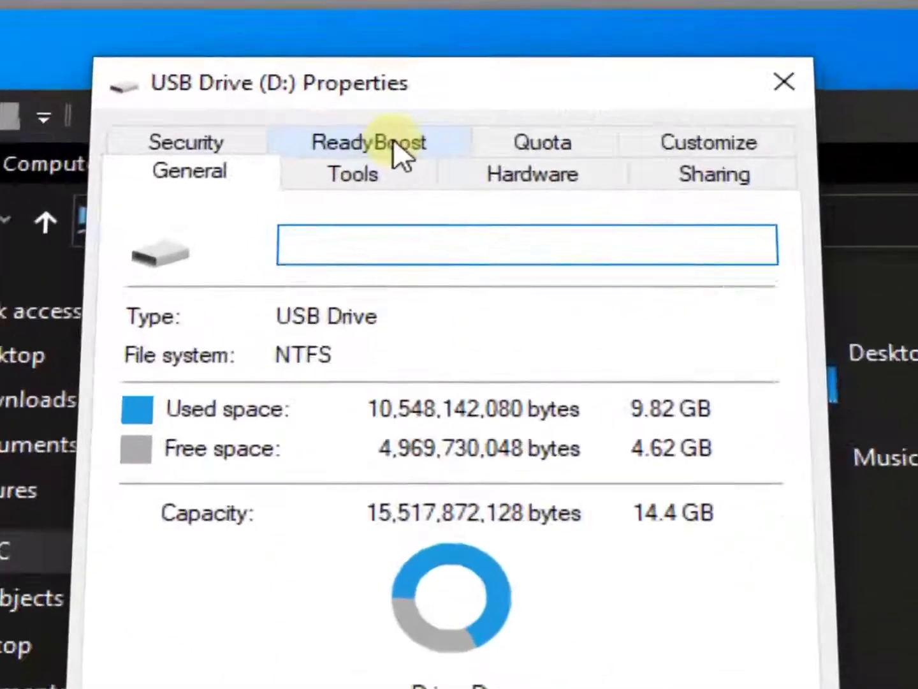
click(365, 74)
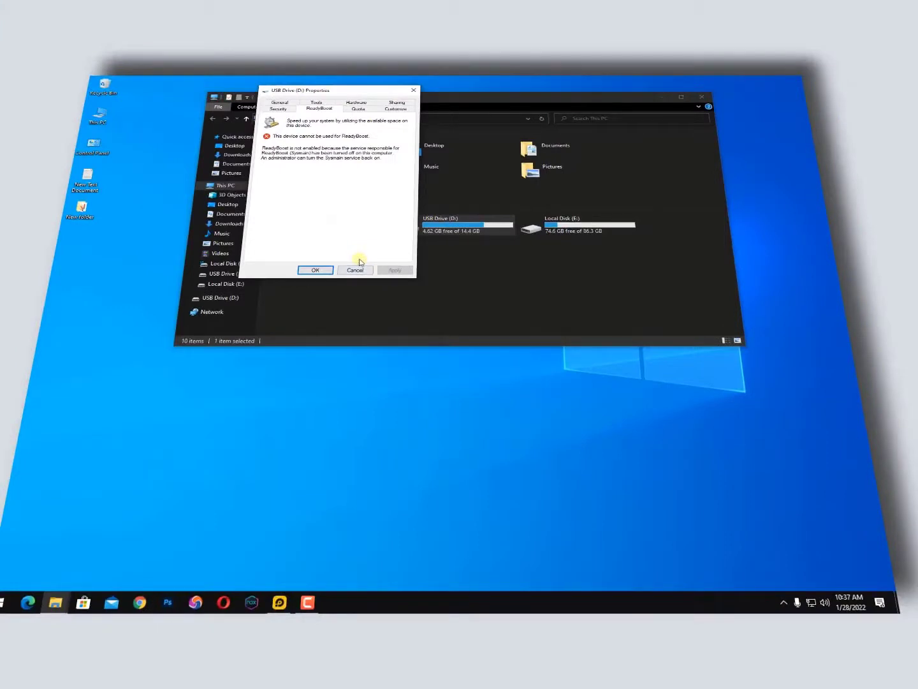
click(366, 270)
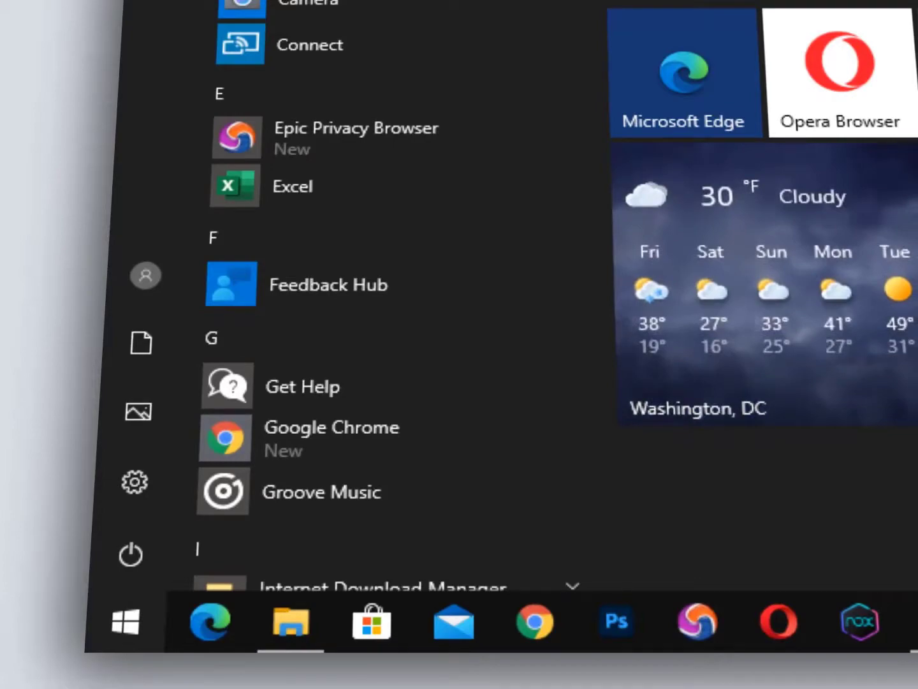
Step: Open Services from Start search and select the SysMain service
text(services)
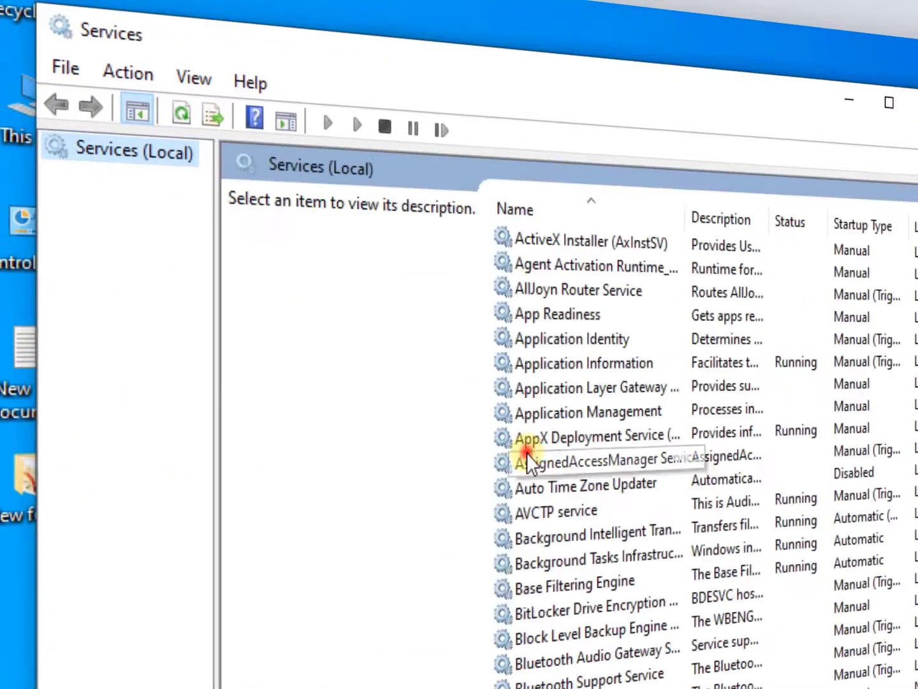
click(529, 456)
key(s)
key(s)
key(y)
click(452, 345)
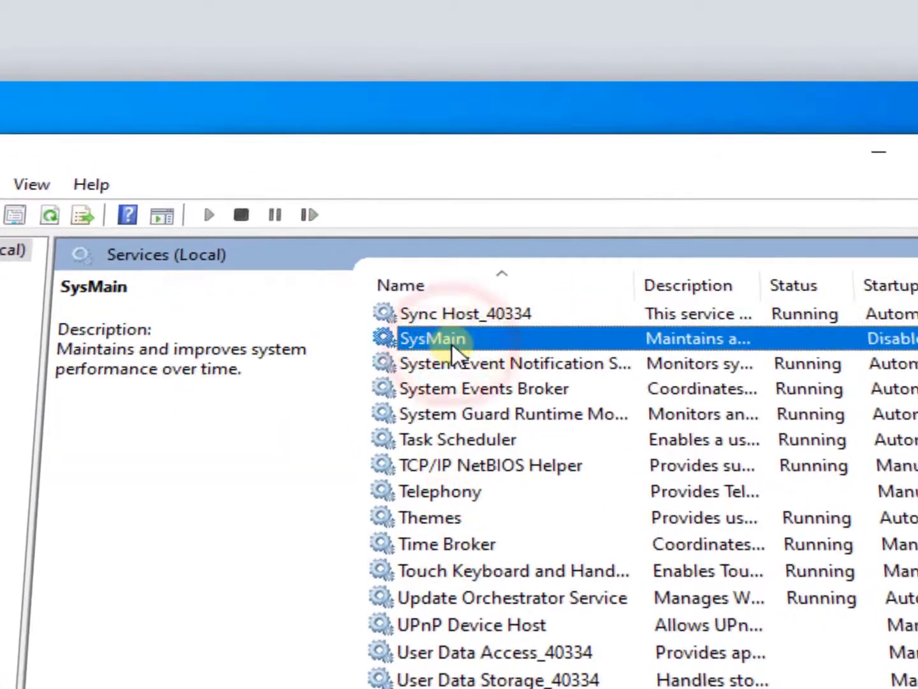
Step: Set SysMain's startup type to Automatic and apply it
right_click(455, 347)
click(531, 593)
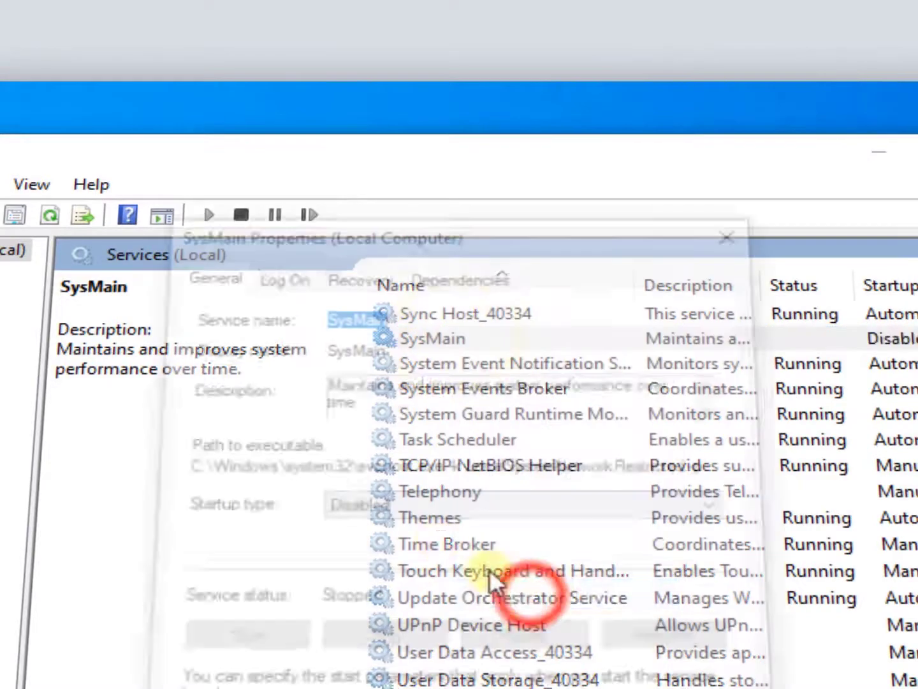
click(366, 504)
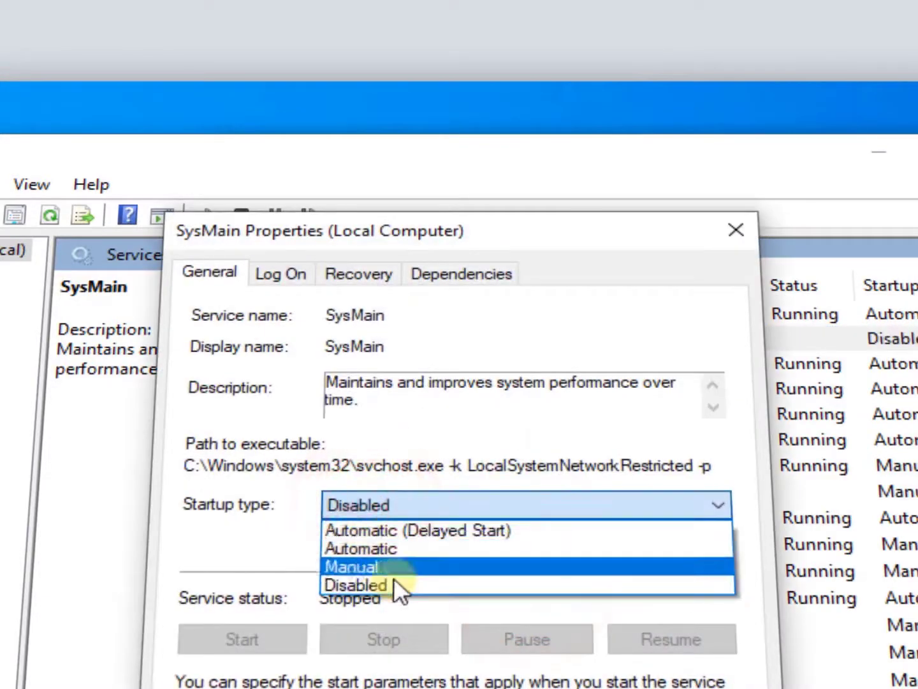
click(376, 548)
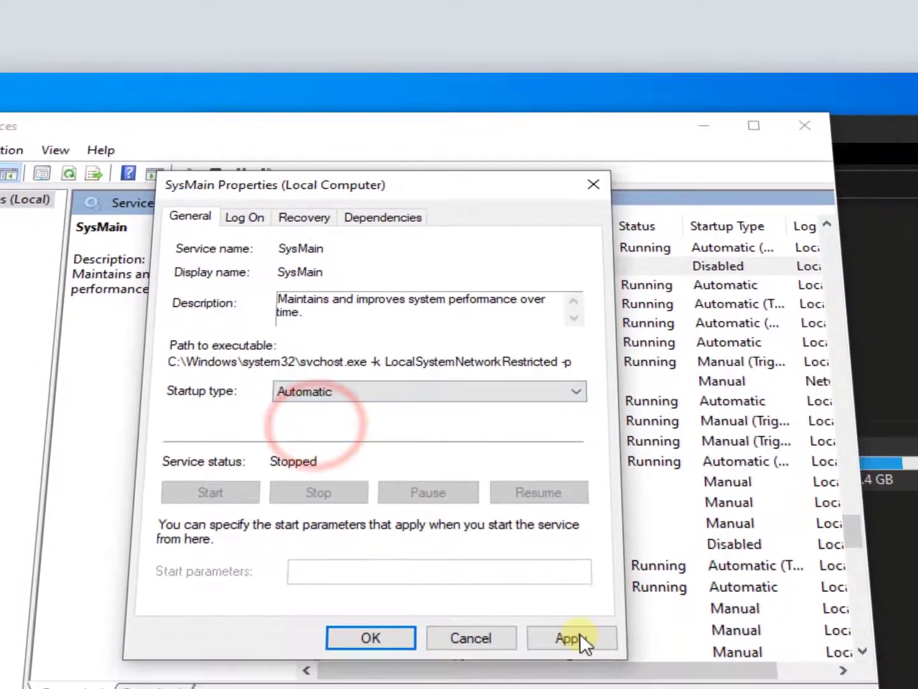
click(577, 636)
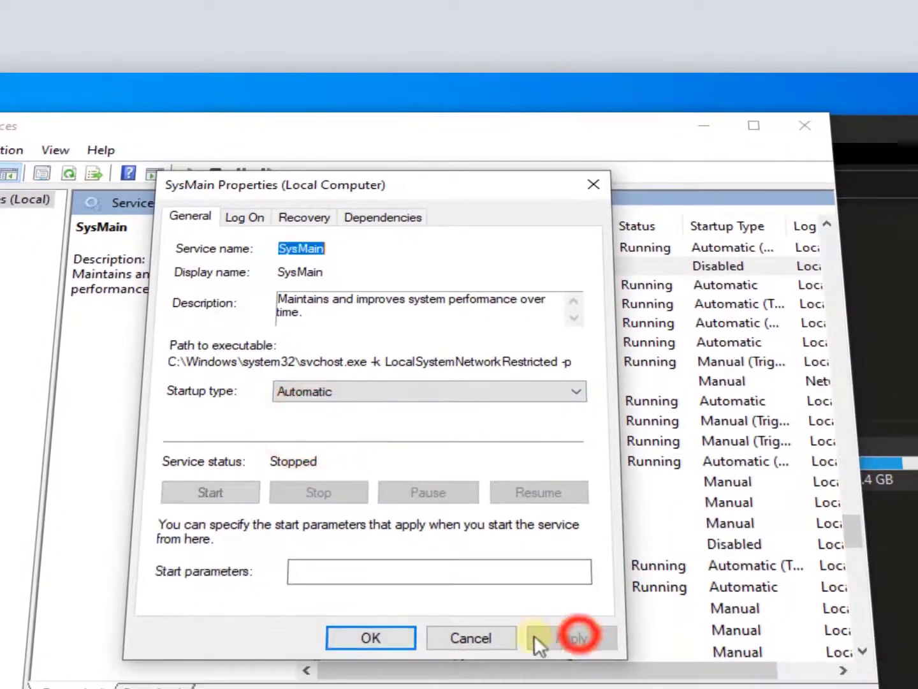
click(378, 640)
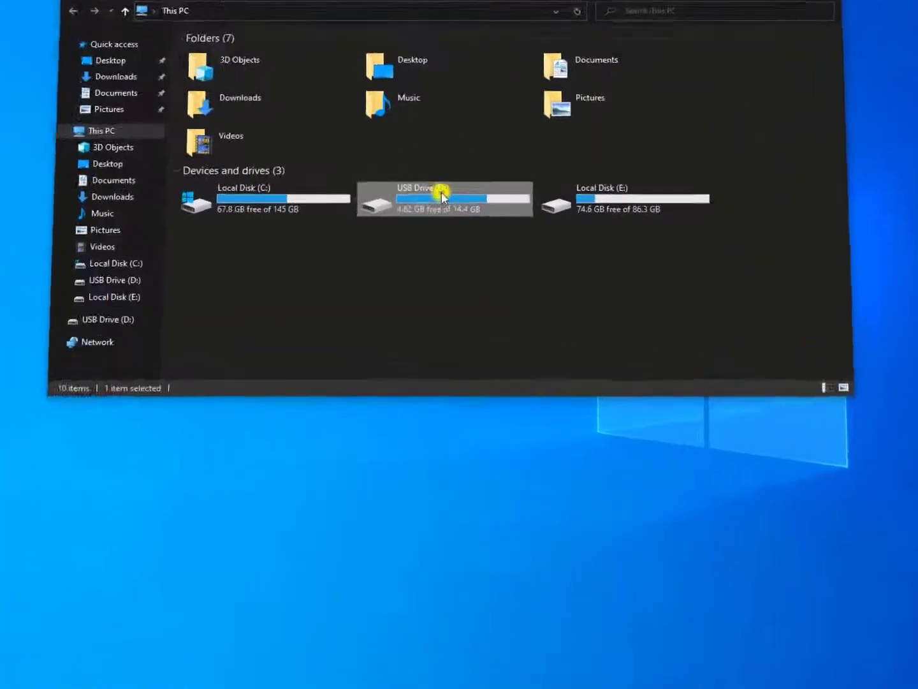
Step: Quick-format USB Drive (D:) as NTFS, accepting the erase and drive-in-use warnings
right_click(427, 170)
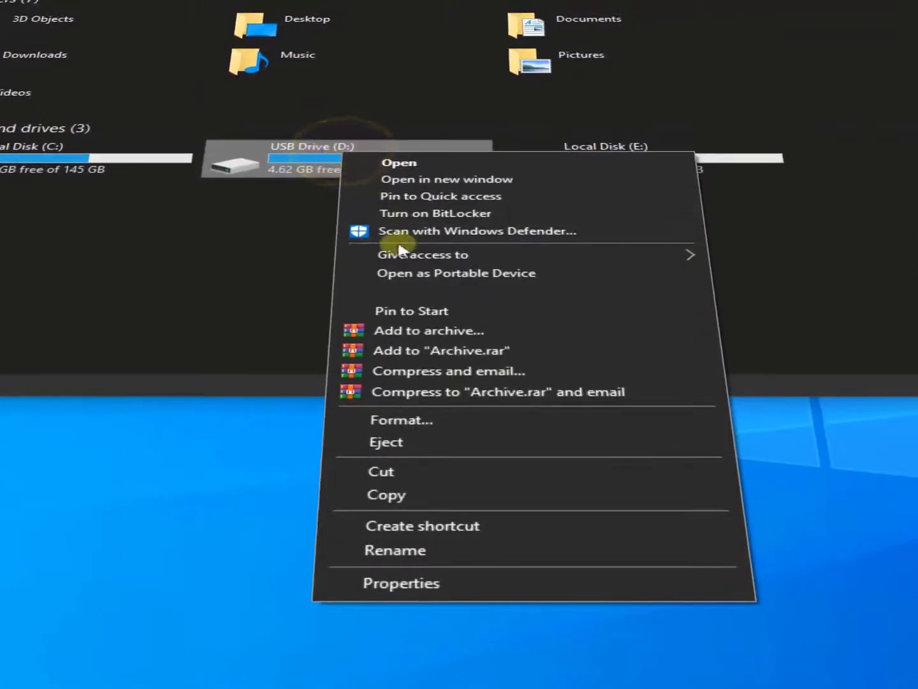
click(506, 422)
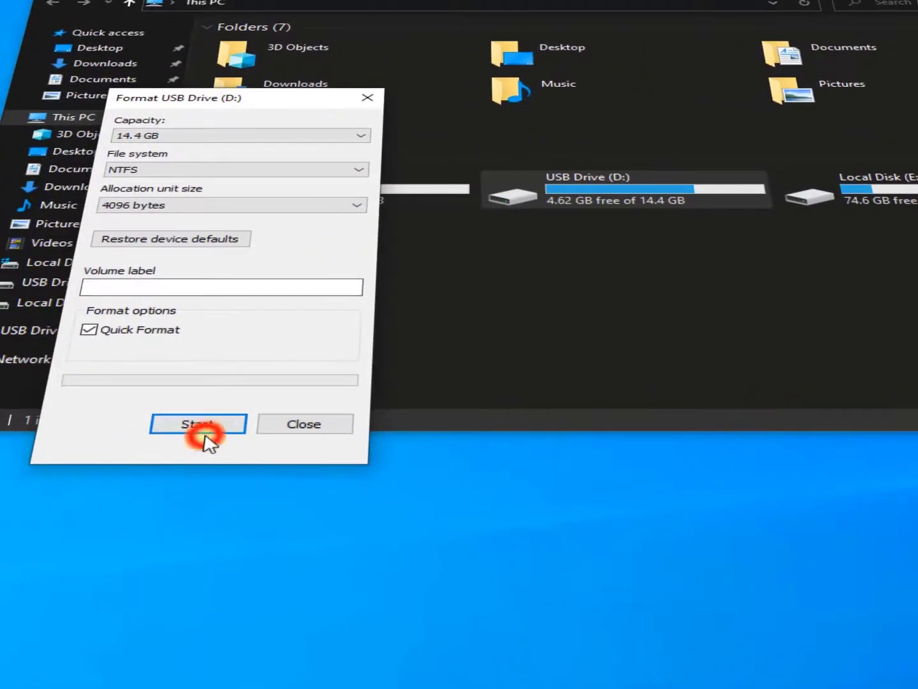
click(203, 424)
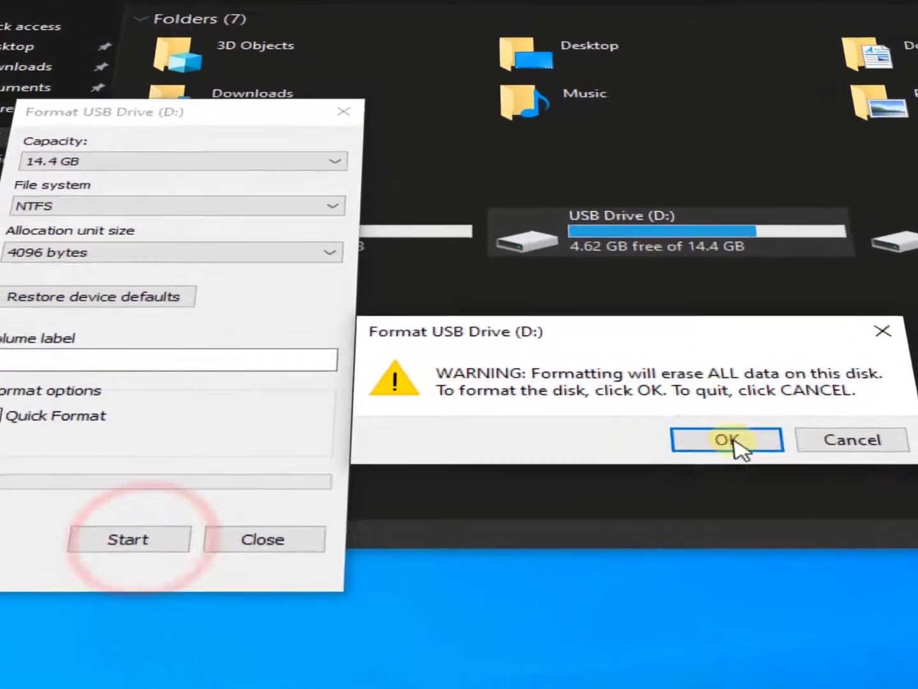
click(727, 439)
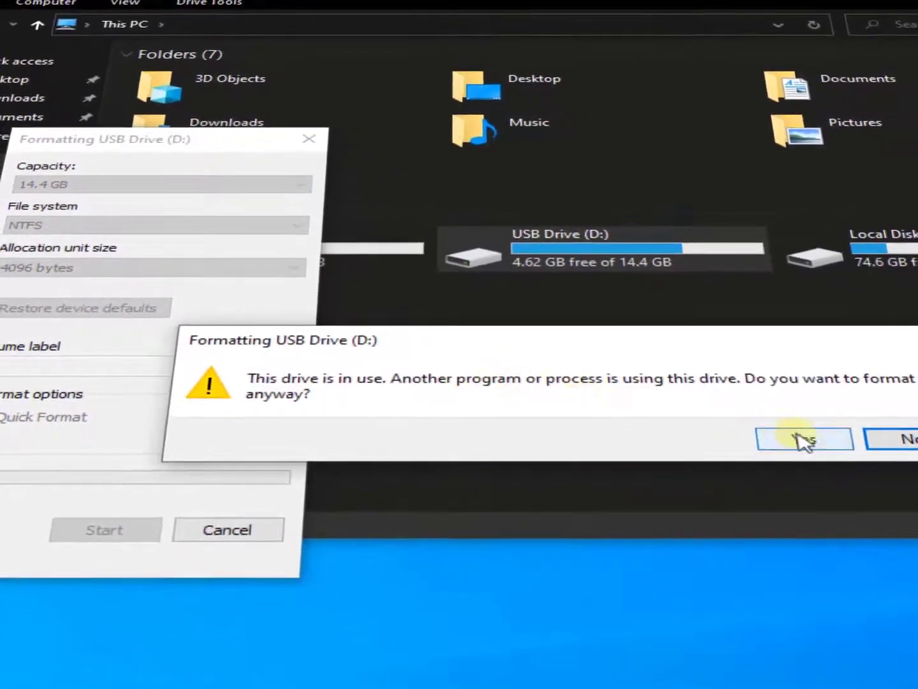
click(802, 439)
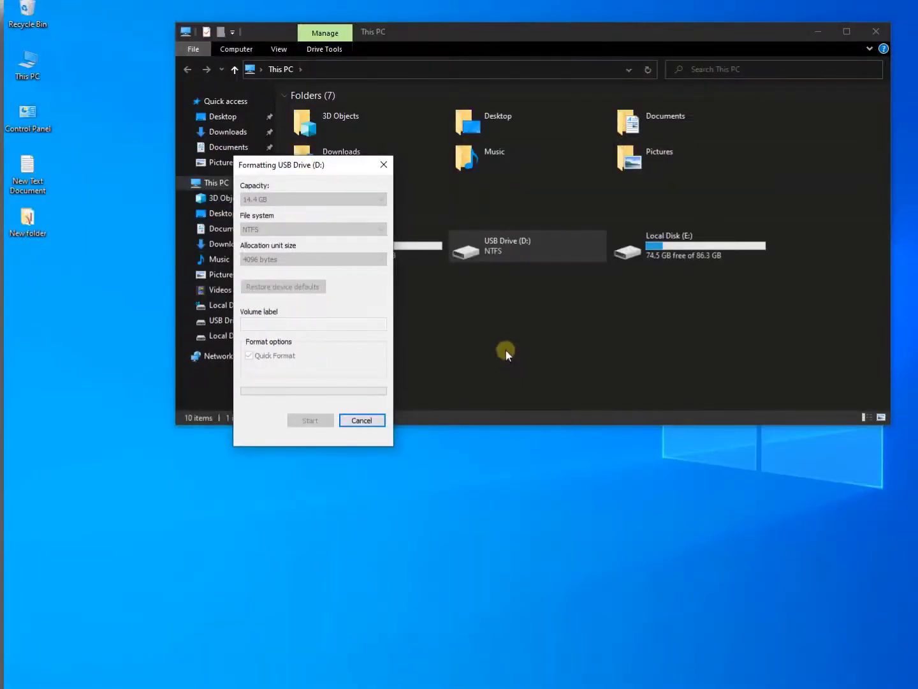
click(581, 364)
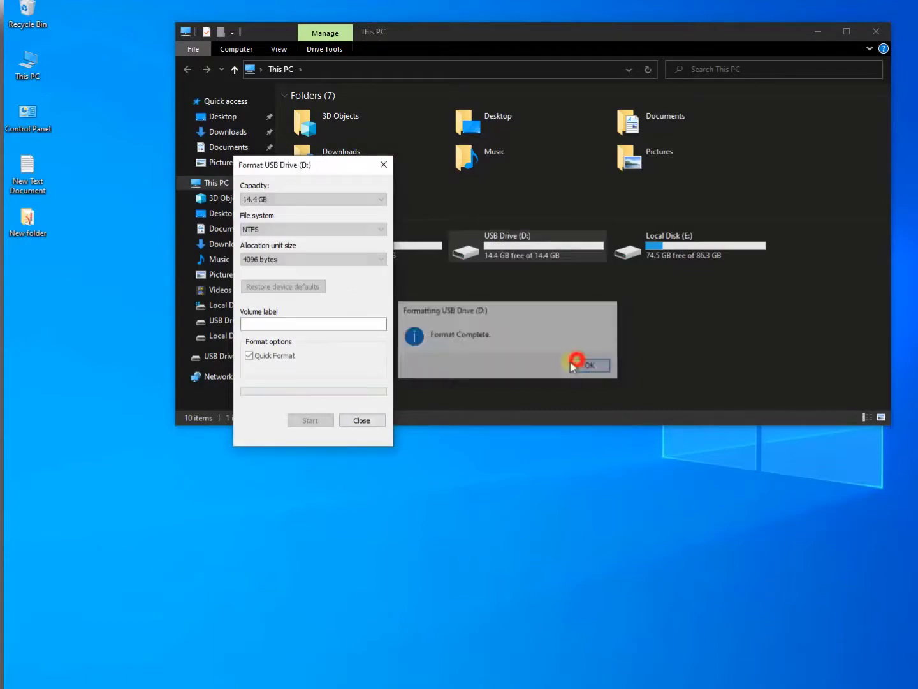
click(341, 421)
Step: Set USB Drive (D:) to 'Use this device' for ReadyBoost with 10856 MB reserved, and apply
right_click(470, 220)
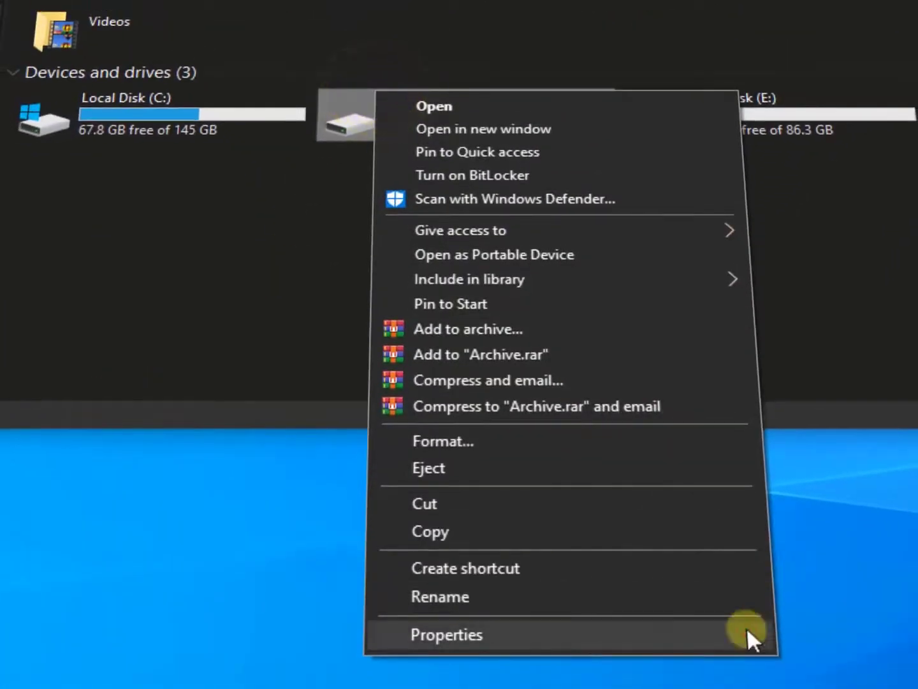
click(747, 632)
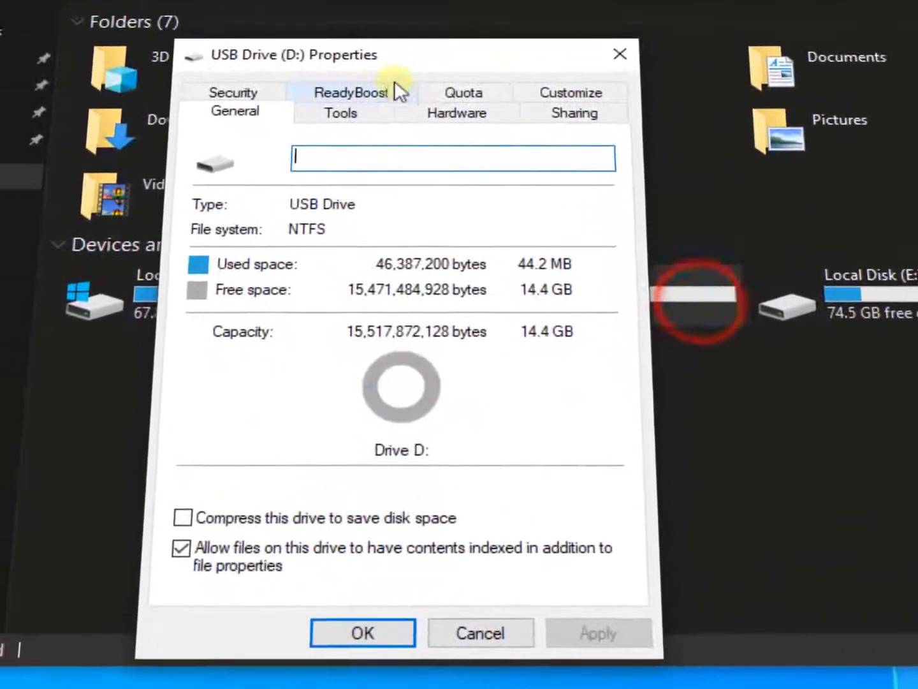
click(395, 88)
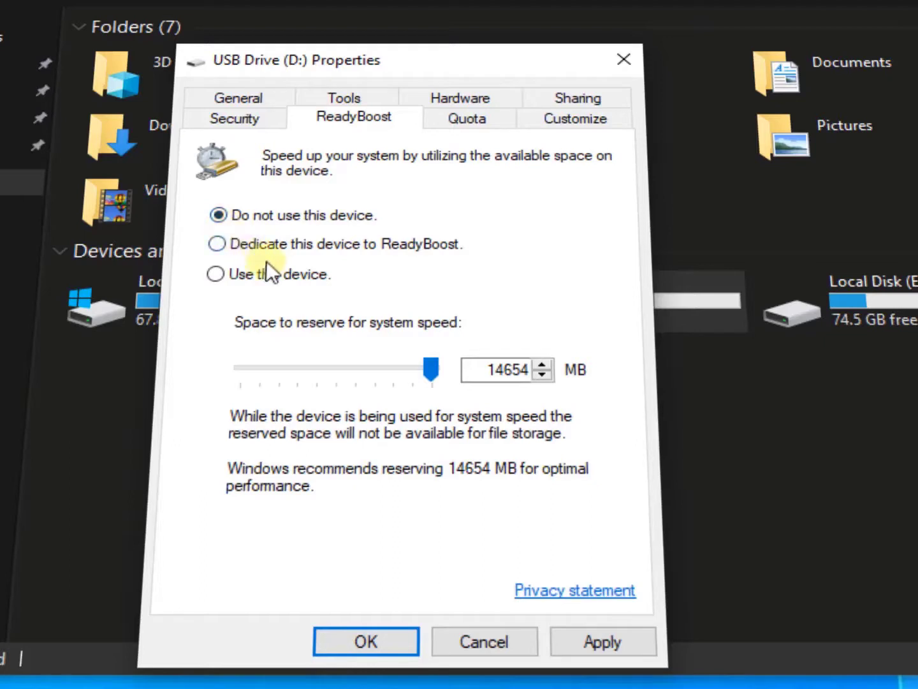
click(432, 245)
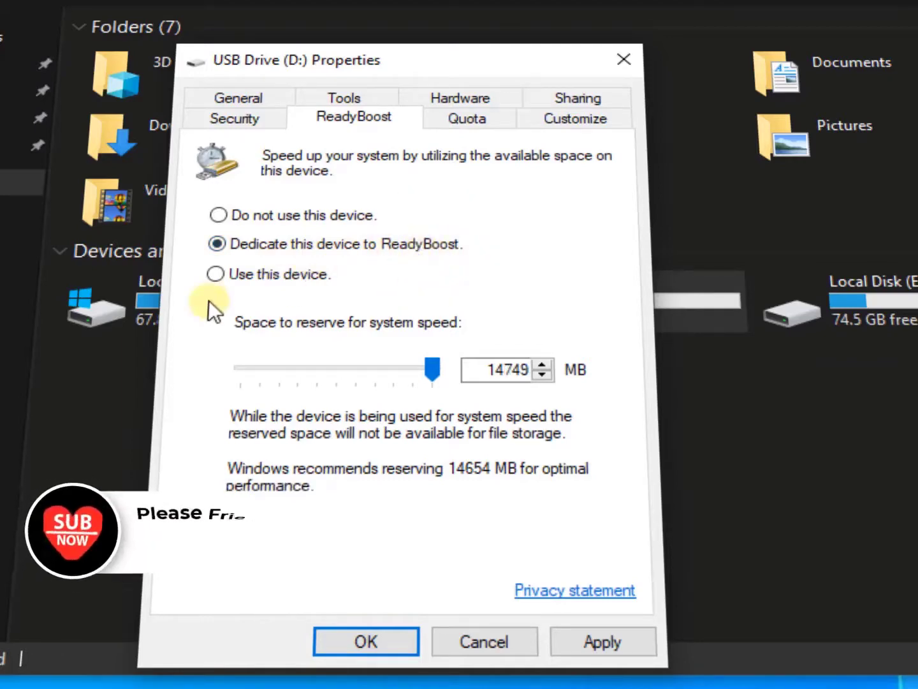
click(255, 273)
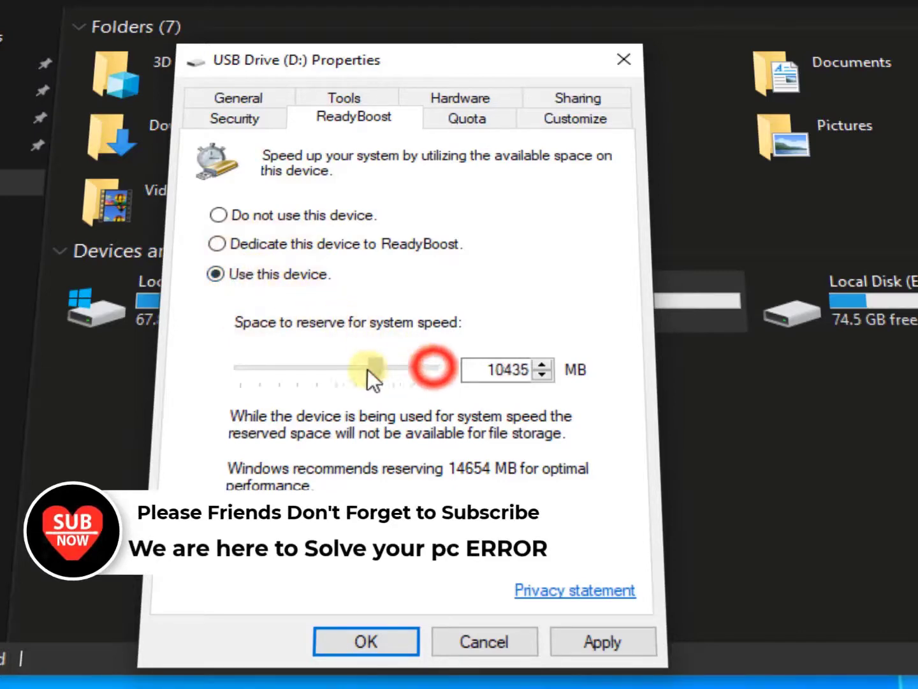
drag(361, 369, 529, 368)
drag(433, 367, 384, 367)
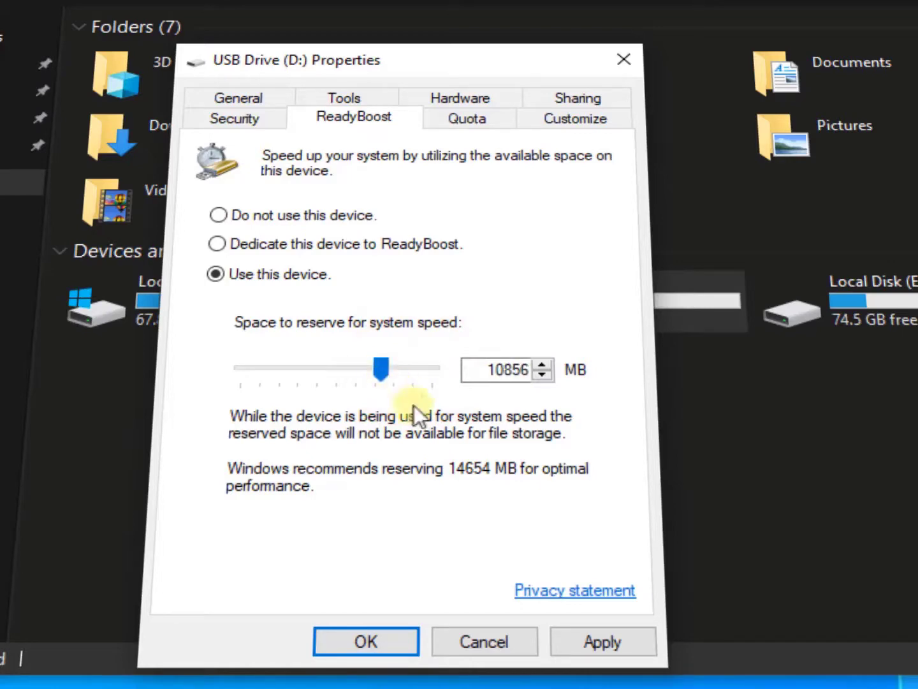
click(601, 639)
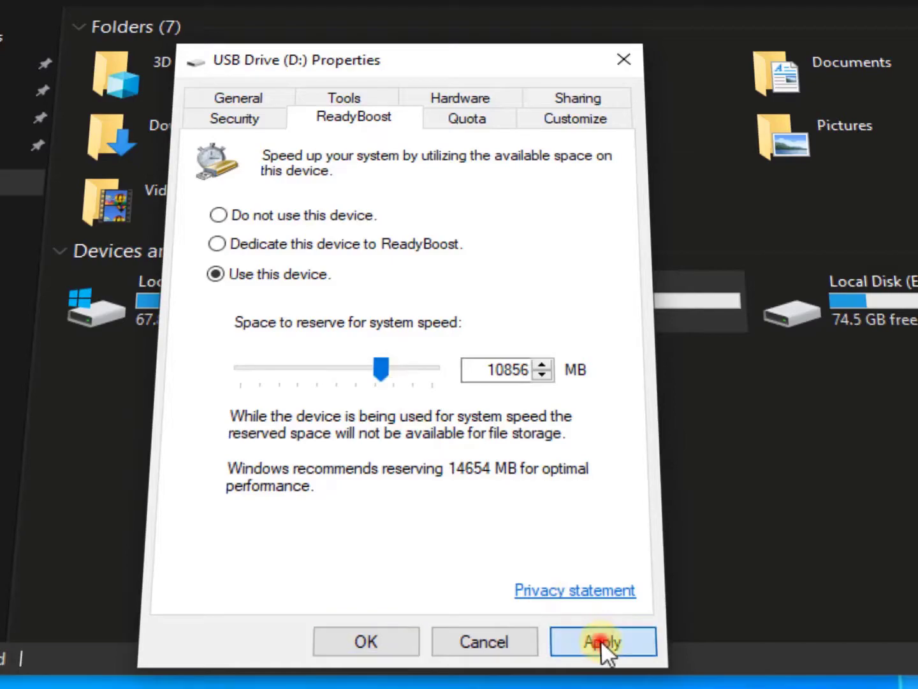
Step: Close the USB drive properties, then launch Disk Management from a diskmgmt Start search
click(380, 641)
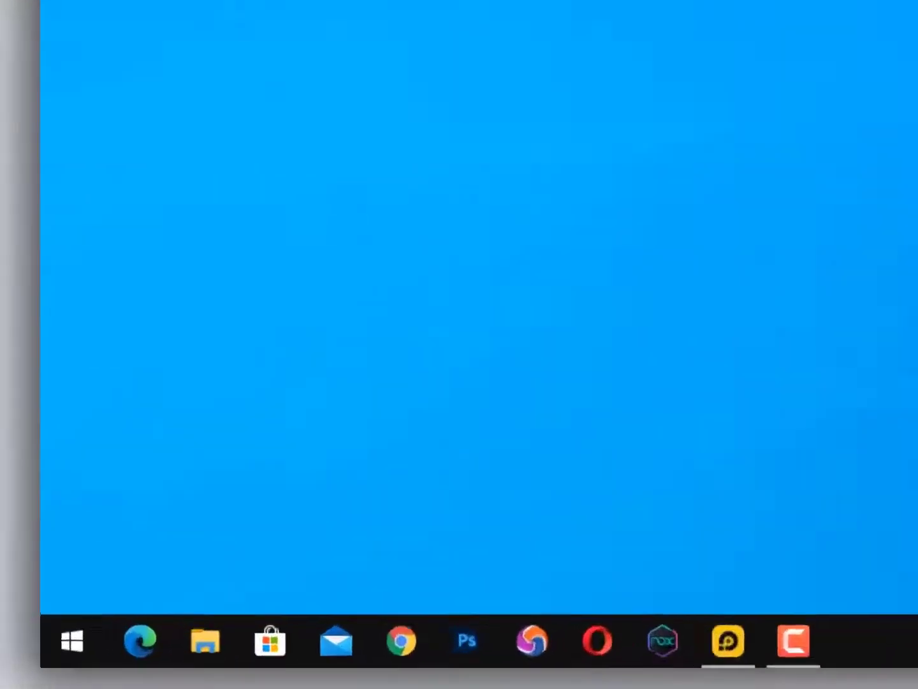
click(72, 641)
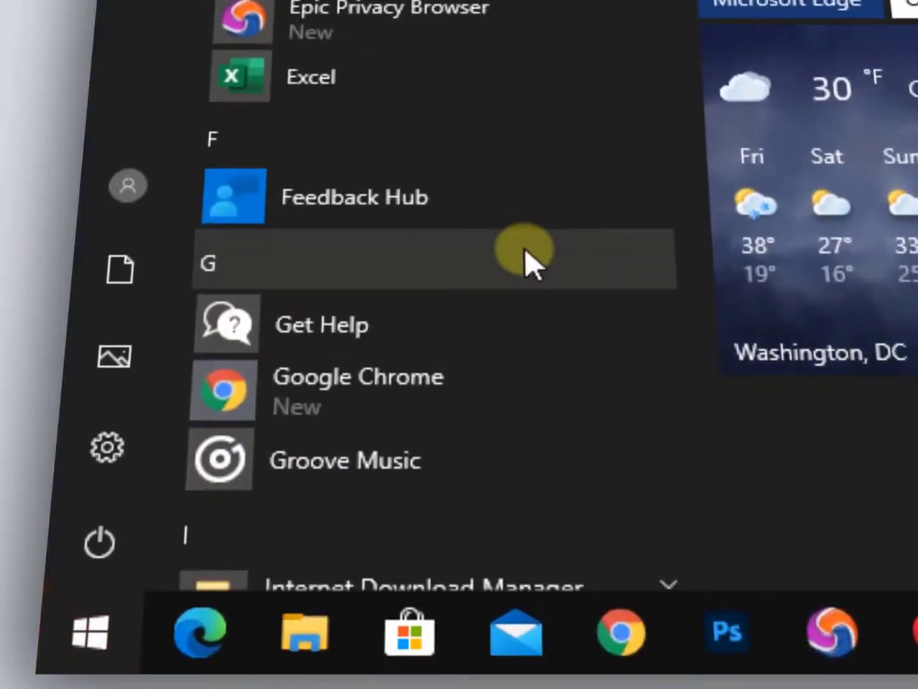
text(m)
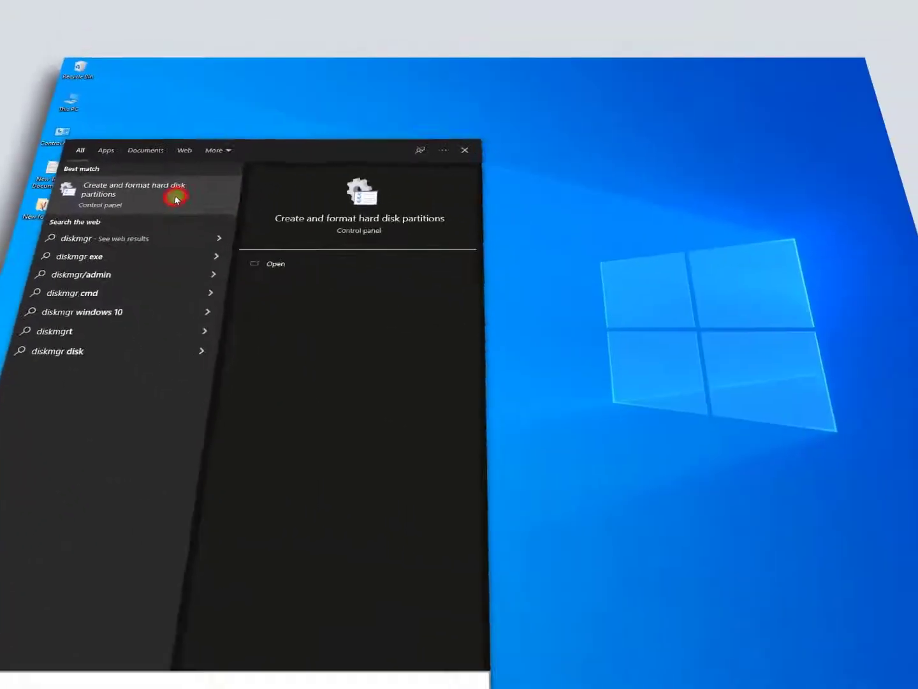
click(434, 251)
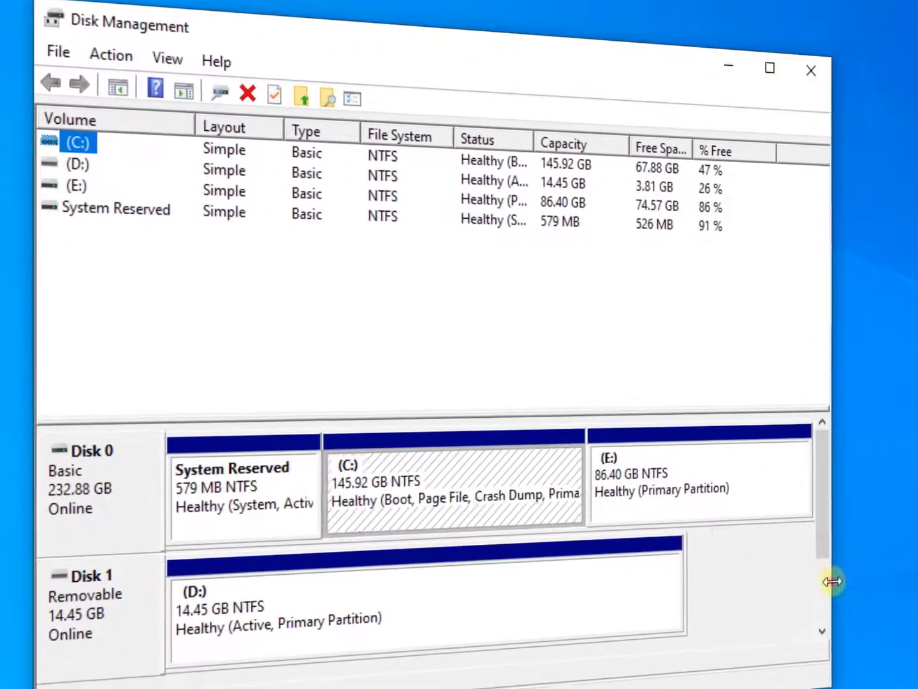
Step: Open Disk 1's TOSHIBA TransMemory device properties at the Policies tab, showing Quick removal
click(410, 340)
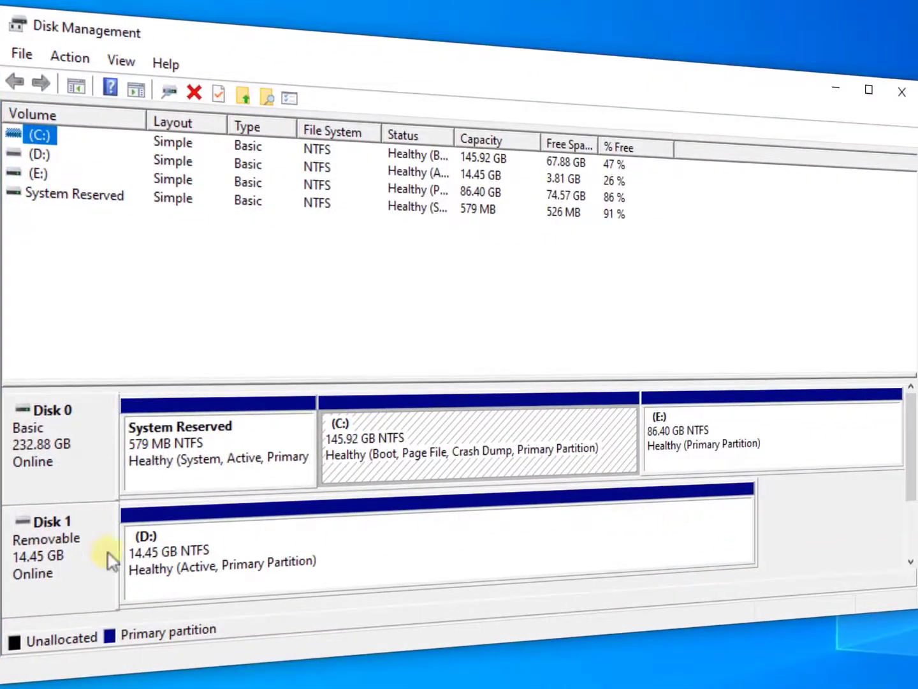
click(50, 556)
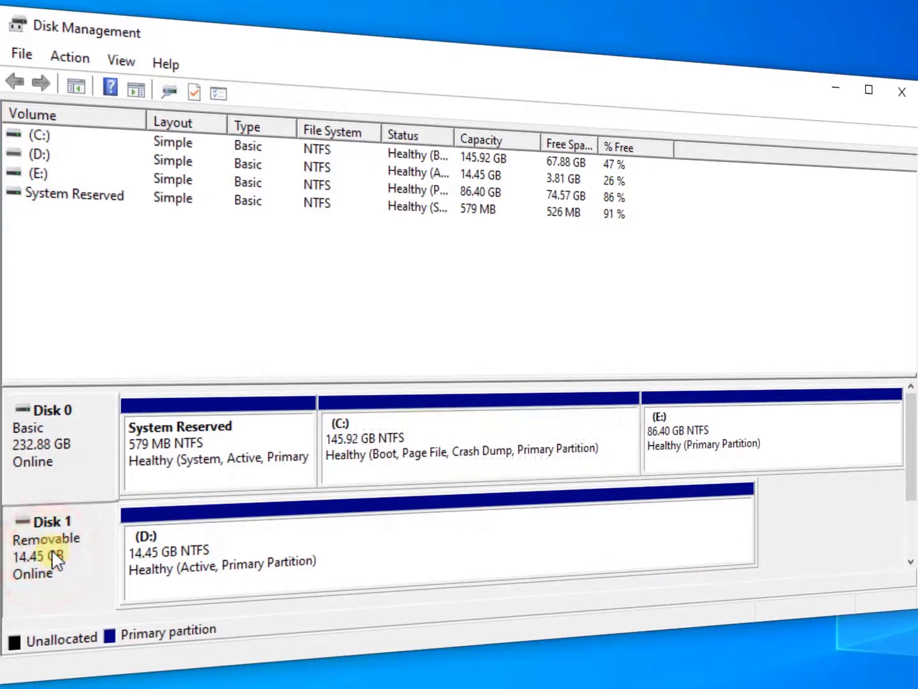
right_click(52, 549)
click(167, 624)
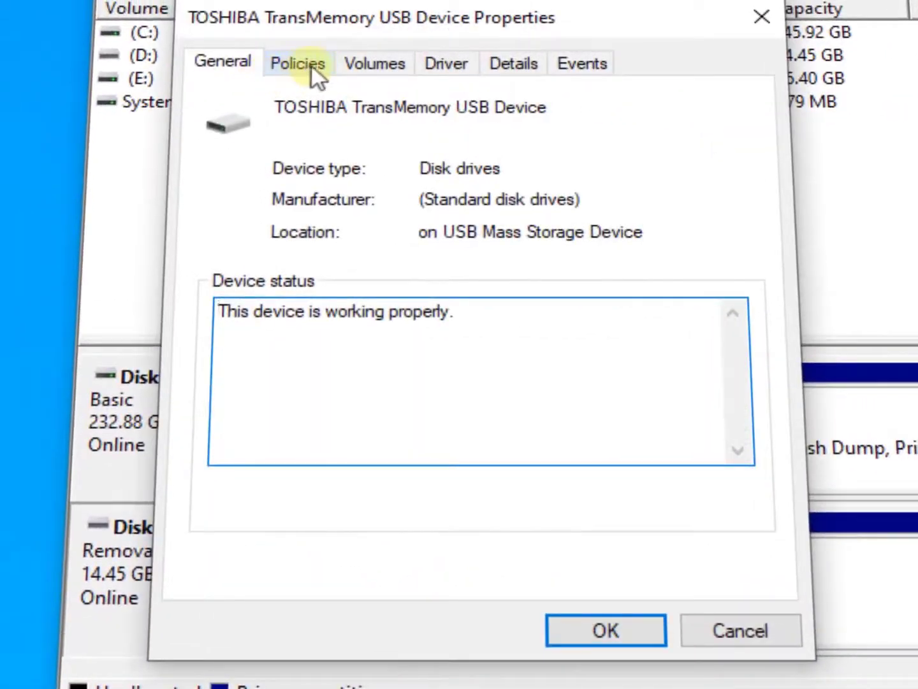
click(312, 65)
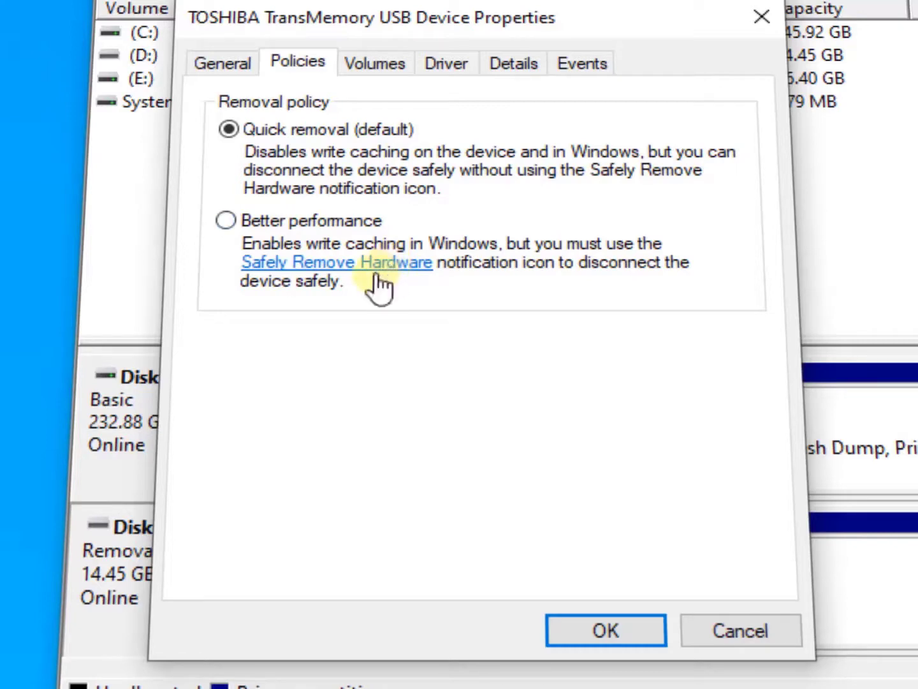
Step: Set the USB drive's removal policy to Better performance, then dismiss the Safely Remove Hardware menu
click(227, 220)
click(596, 628)
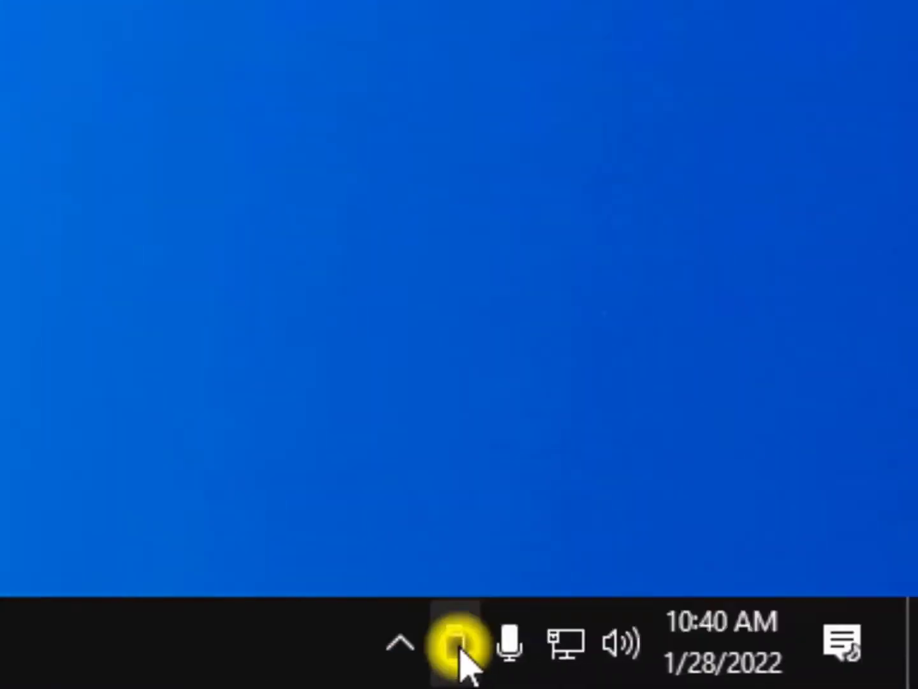
click(456, 646)
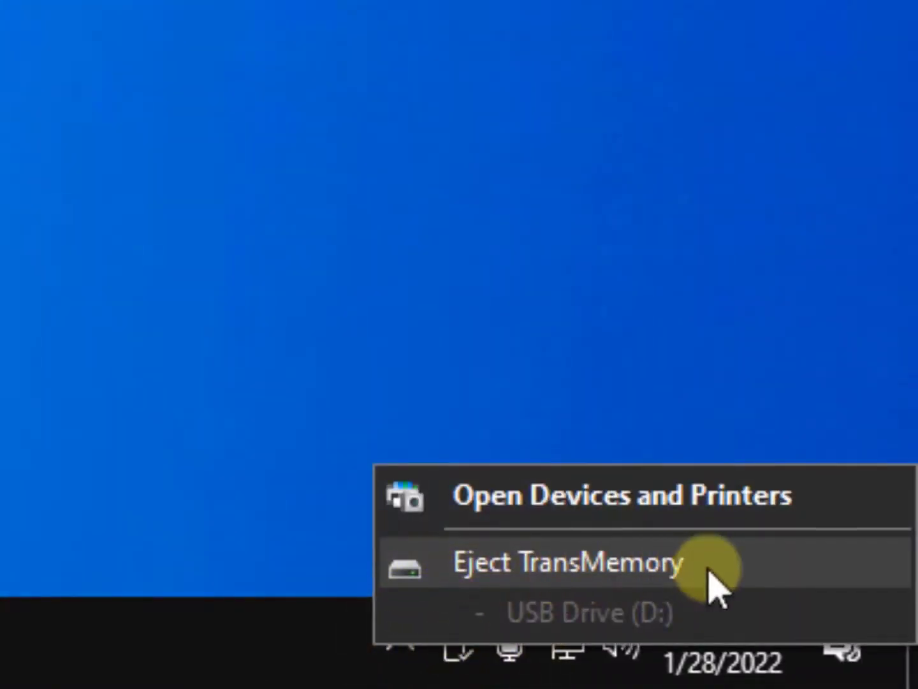
click(93, 313)
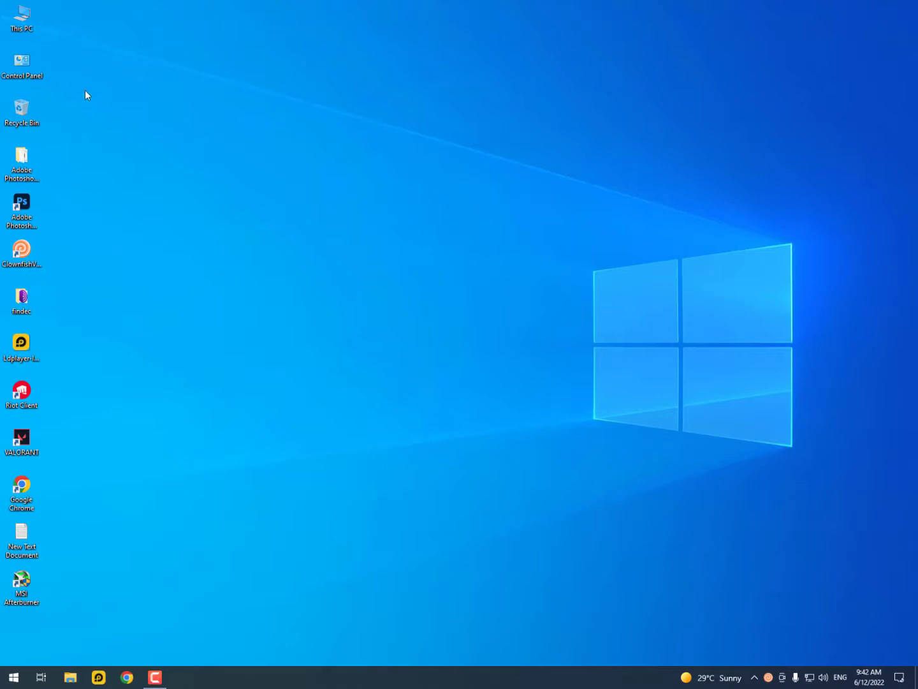
Step: Open Advanced system settings from This PC's About page
right_click(30, 23)
click(115, 158)
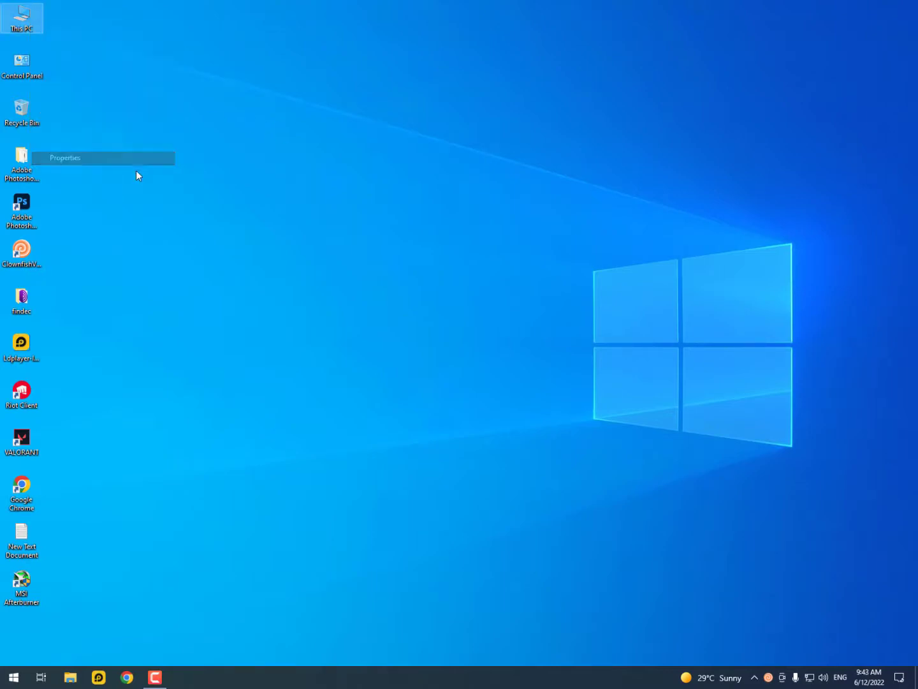
scroll(375, 286, down, 8)
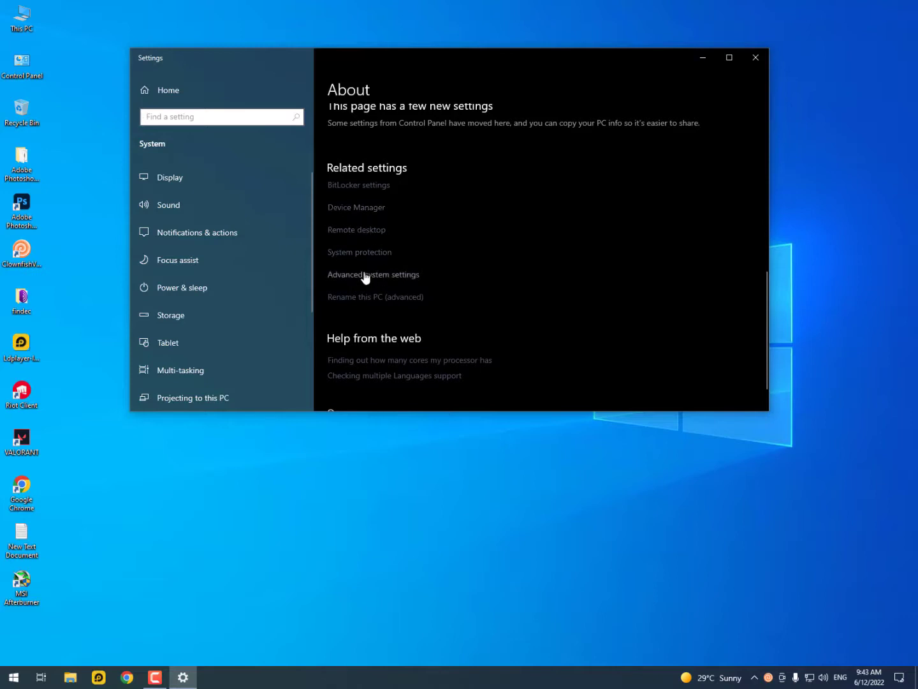
click(389, 278)
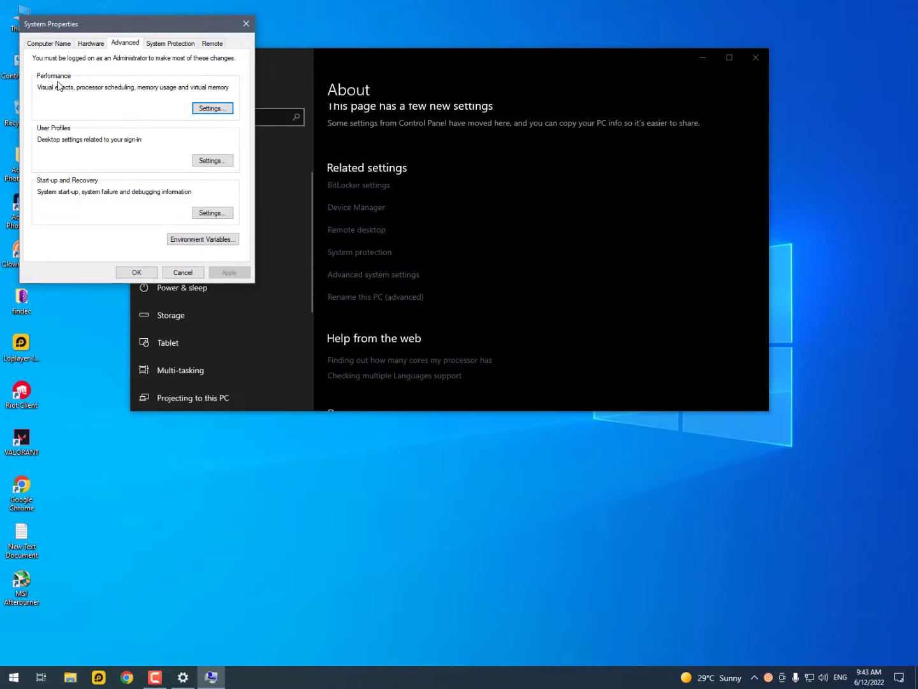
Step: Open the Virtual Memory settings from Performance Options' Advanced tab
click(210, 108)
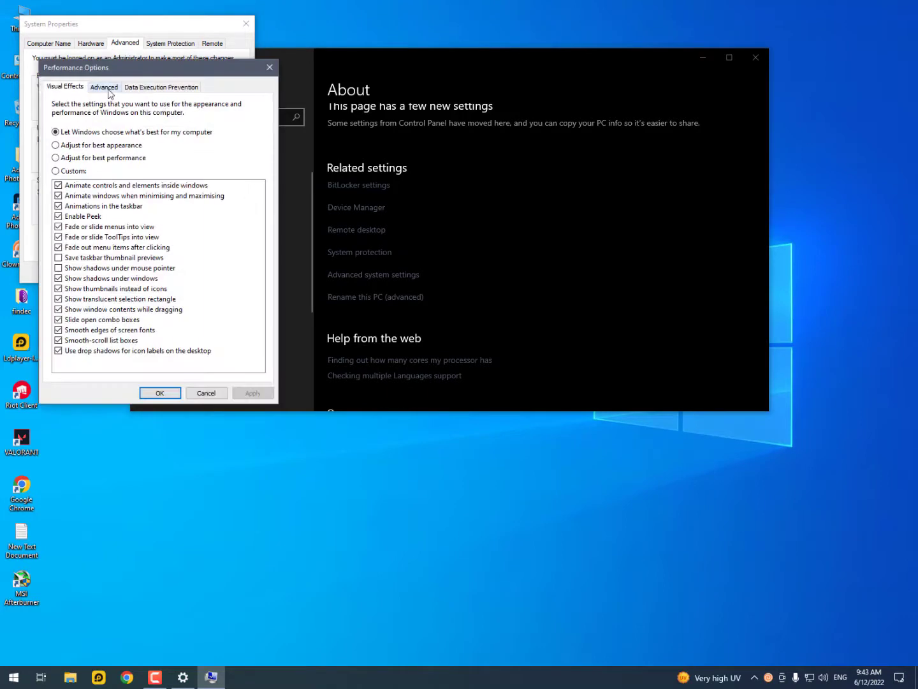
click(105, 87)
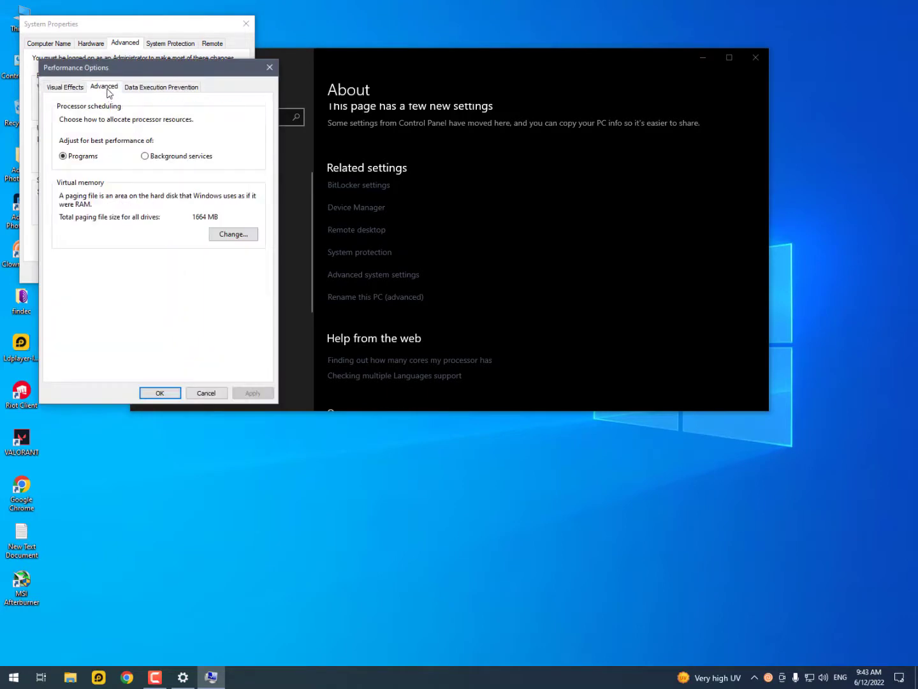
click(226, 238)
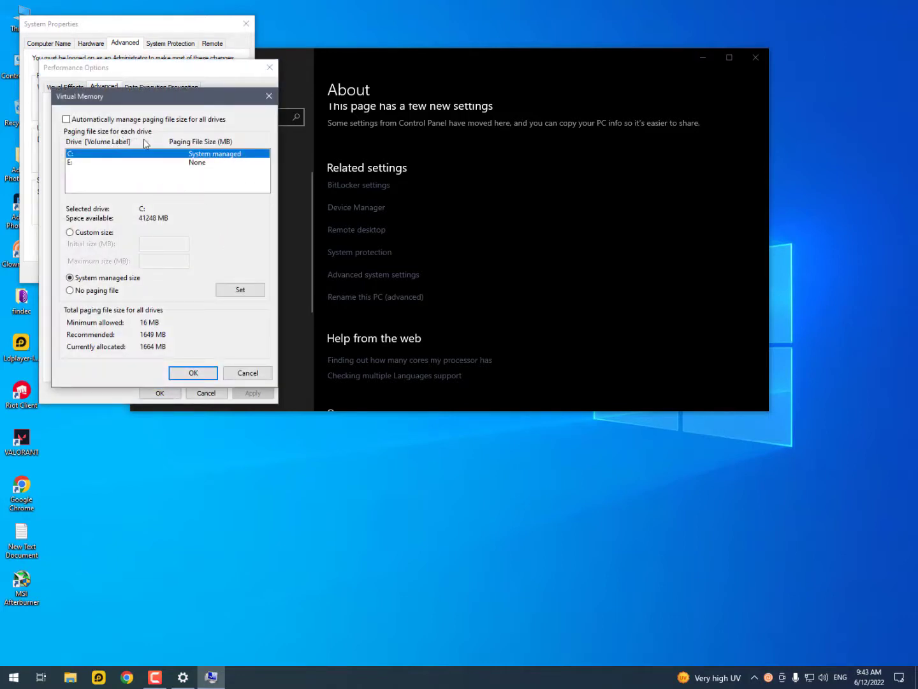
Step: Uncheck automatic paging file management and choose Custom size for drive C:
click(65, 120)
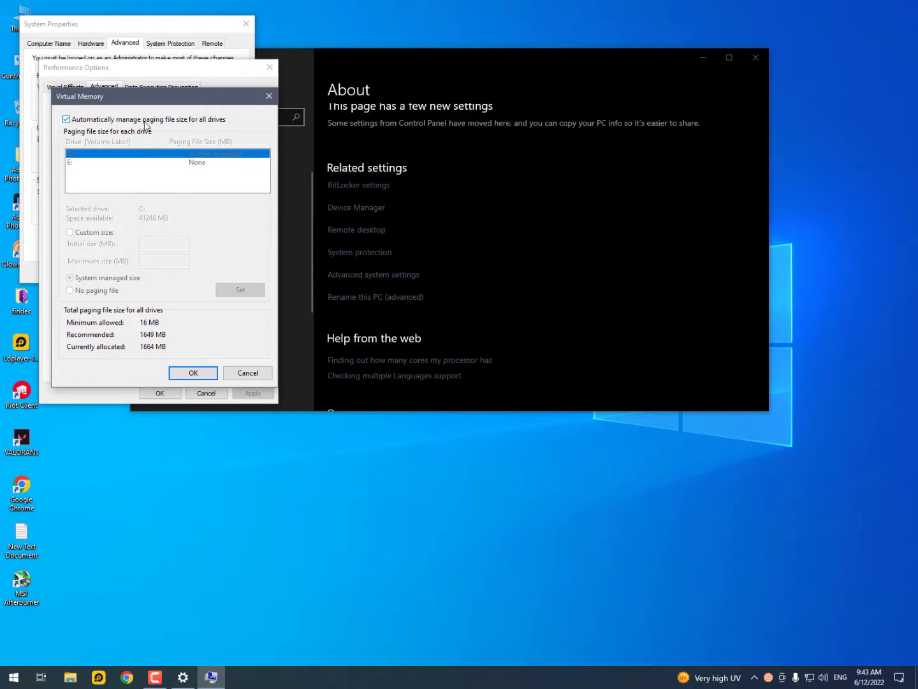
click(199, 120)
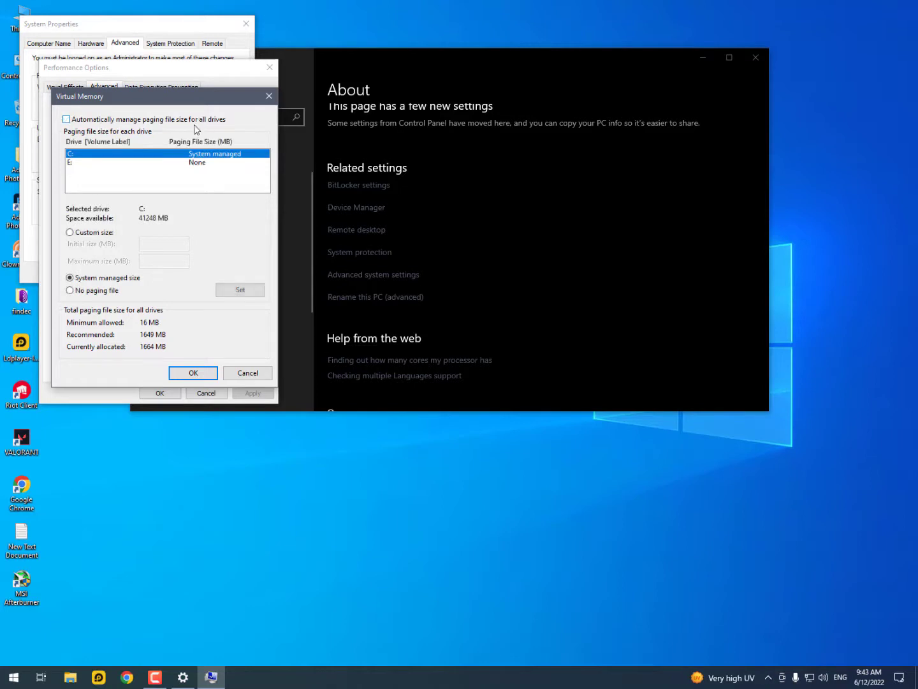
click(87, 236)
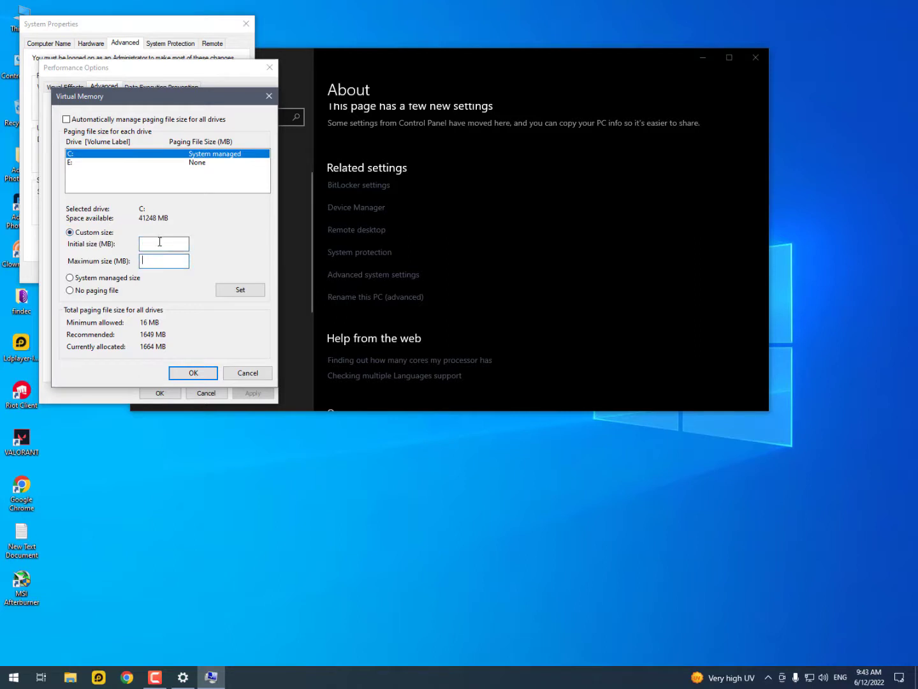
click(162, 262)
click(160, 245)
click(161, 261)
click(160, 245)
click(154, 261)
drag(160, 99, 150, 252)
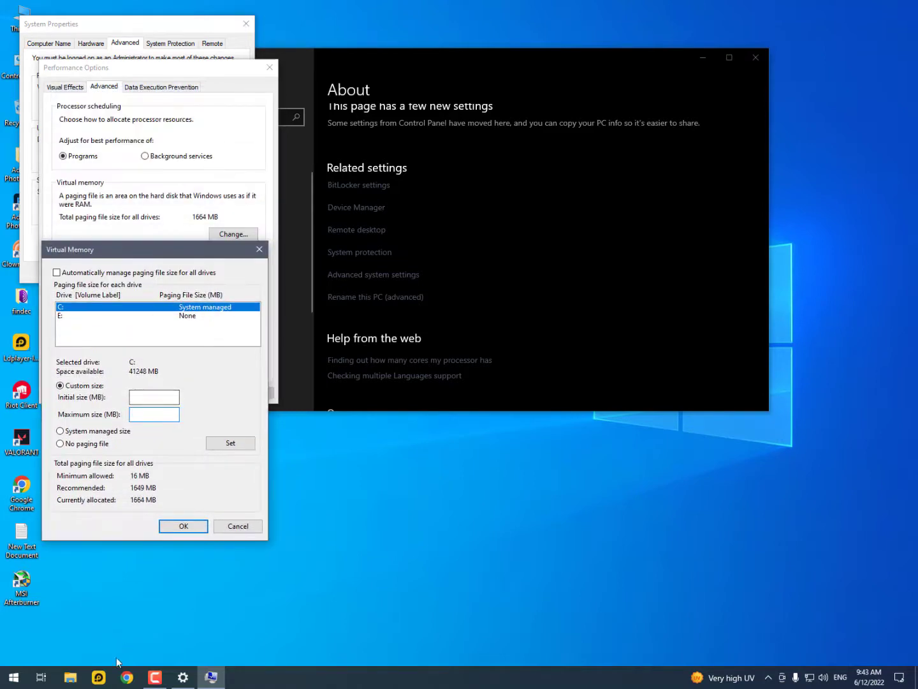
click(70, 678)
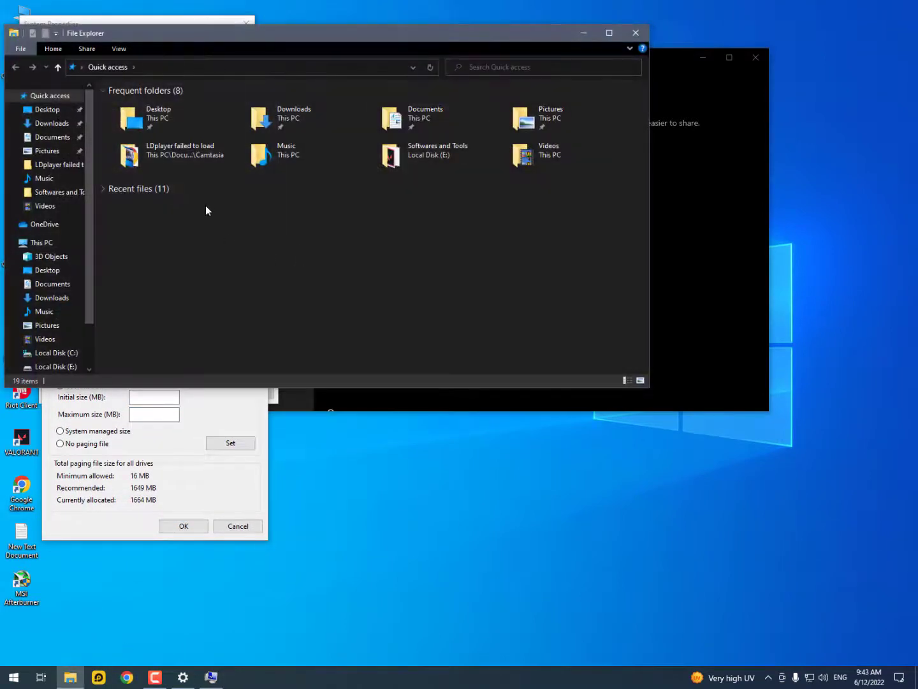
click(48, 243)
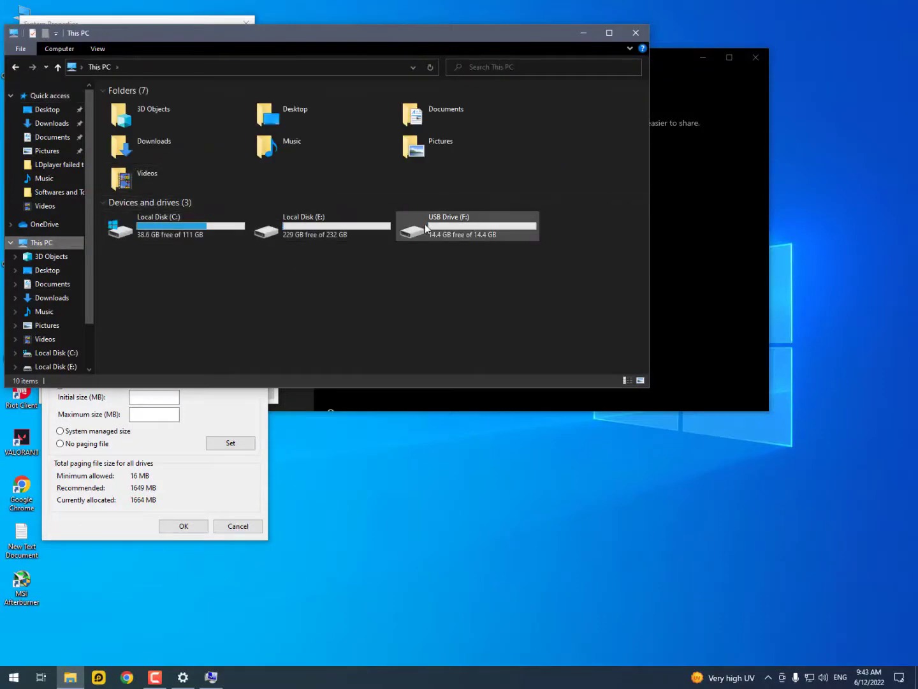
right_click(423, 224)
click(422, 245)
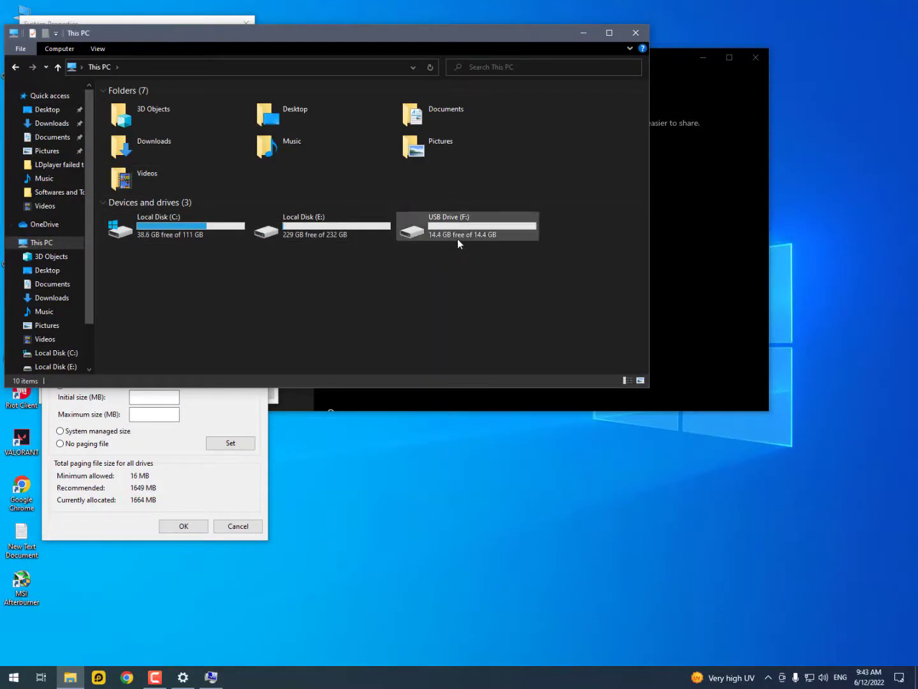
click(635, 32)
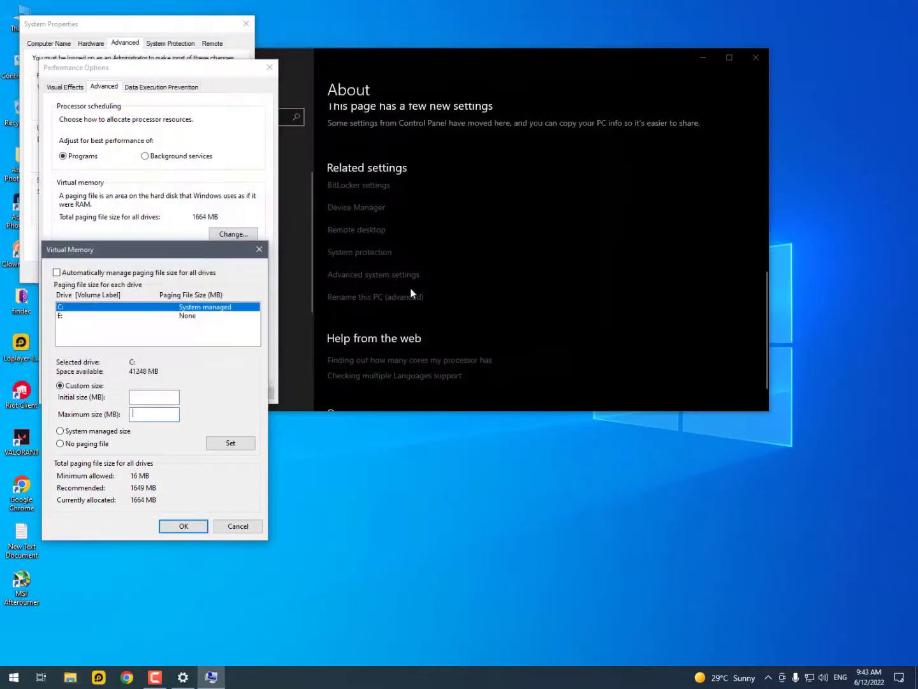
Step: Search '14.4 GB to MB' in Chrome, select the 14400 MB result, and close Chrome
click(127, 677)
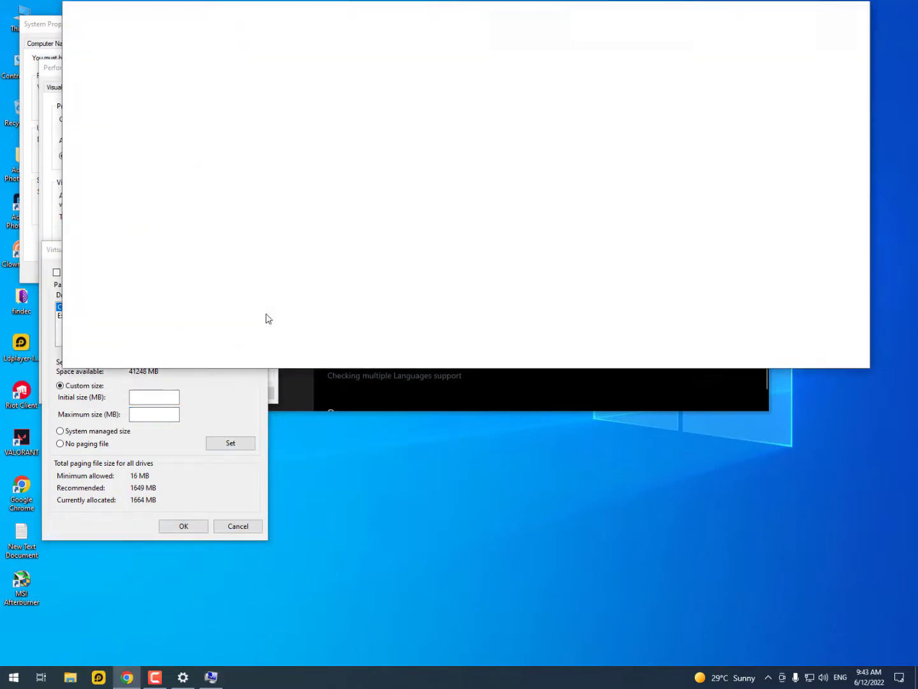
text(14.)
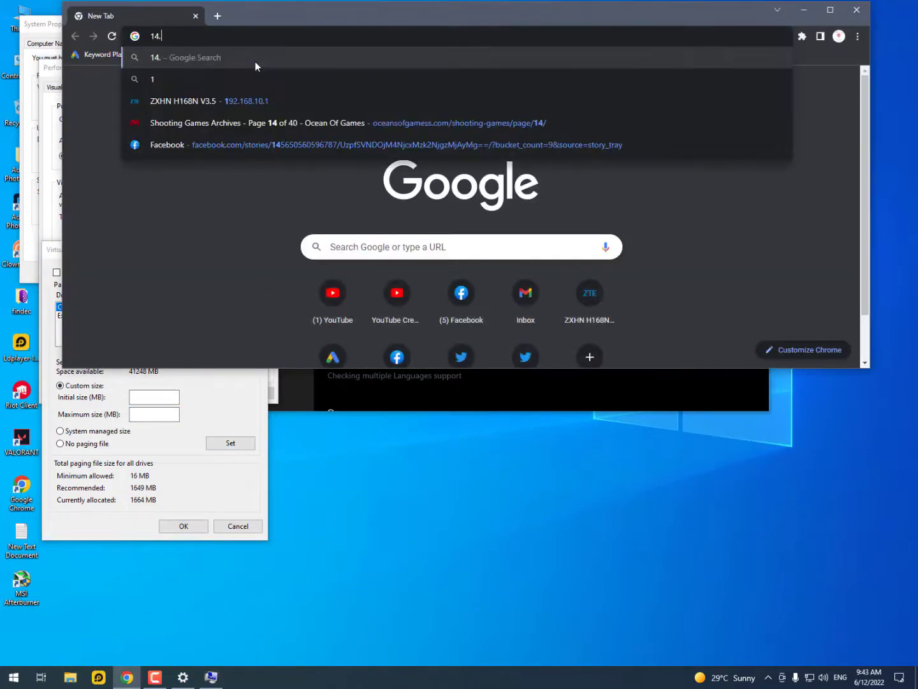
text(4 GB to M)
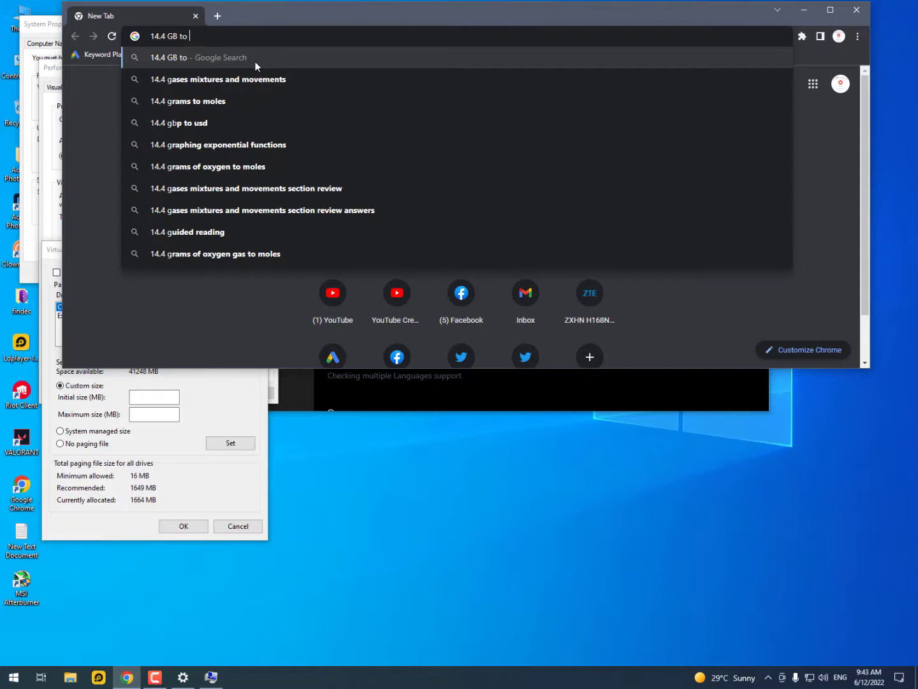
text(B)
key(Return)
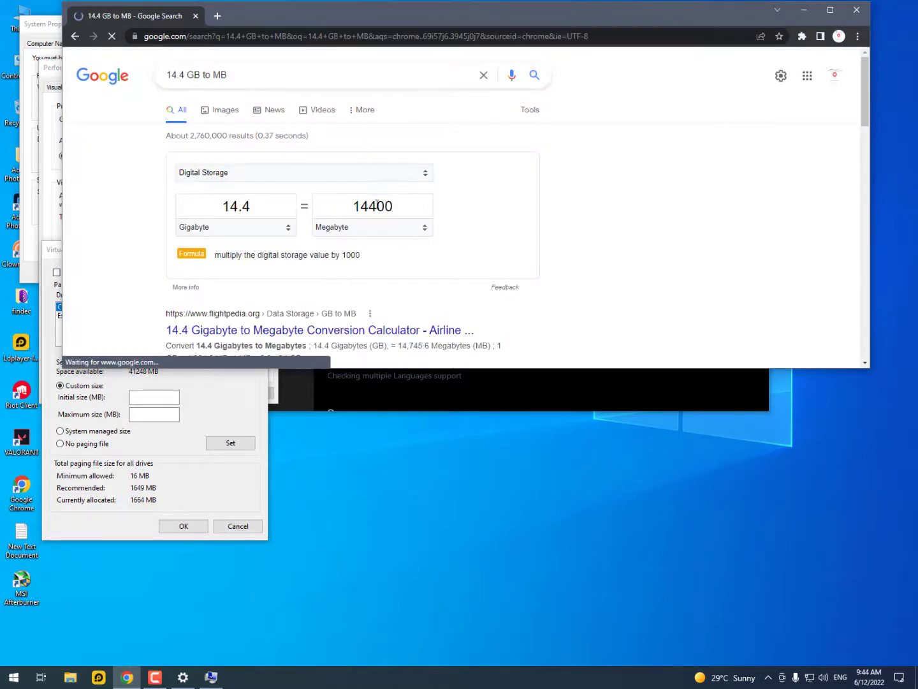
double_click(376, 206)
key(ctrl+c)
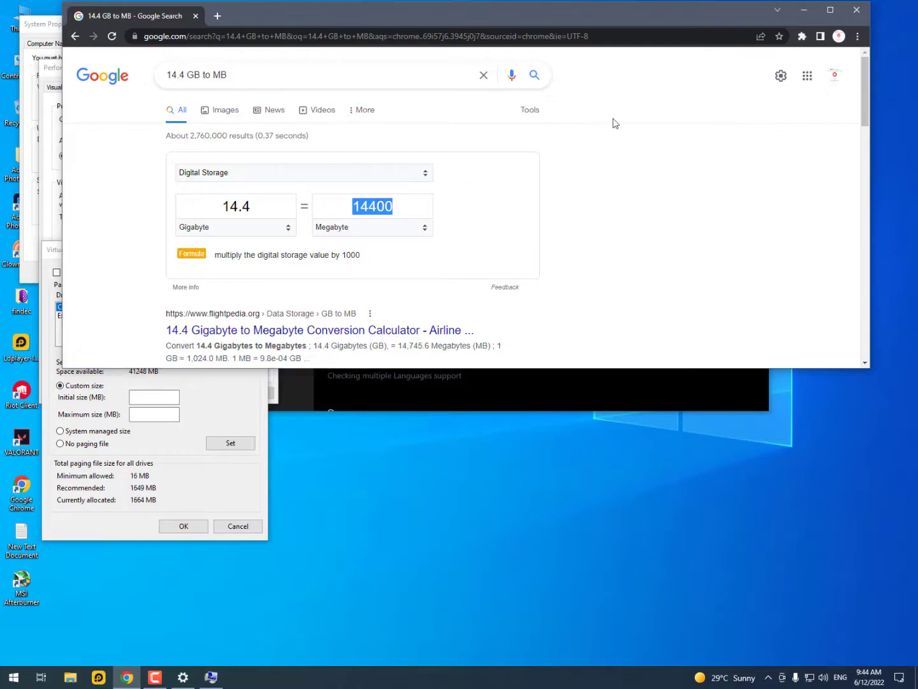
click(858, 11)
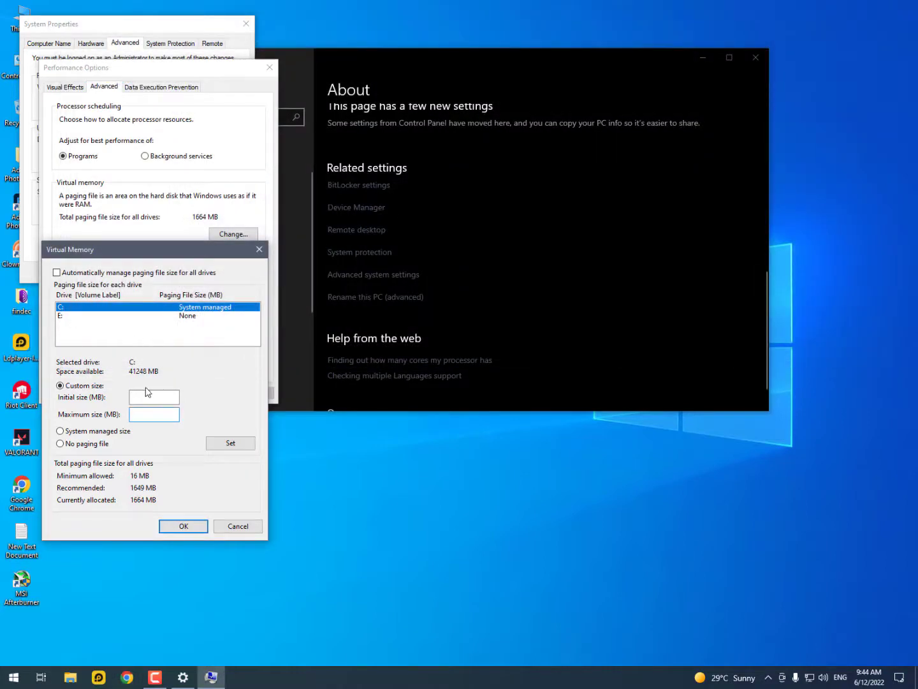
Step: Paste 14400 MB into both the initial and maximum paging file size fields for drive C:
click(147, 396)
key(ctrl+v)
click(152, 415)
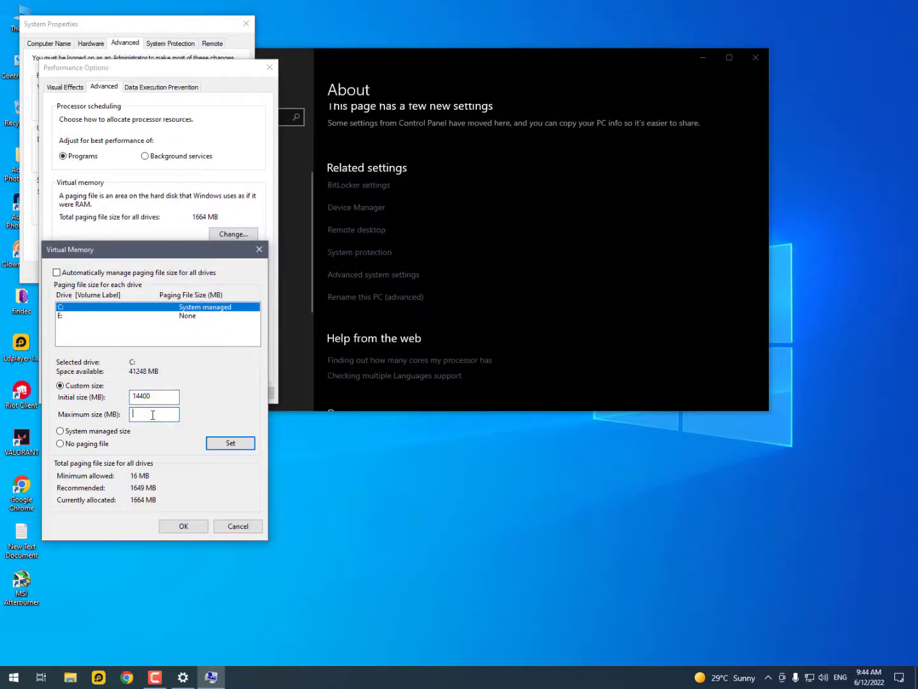
key(ctrl+v)
Step: Keep Custom size selected, apply the 14400 MB sizes to C:, and confirm with OK
click(80, 433)
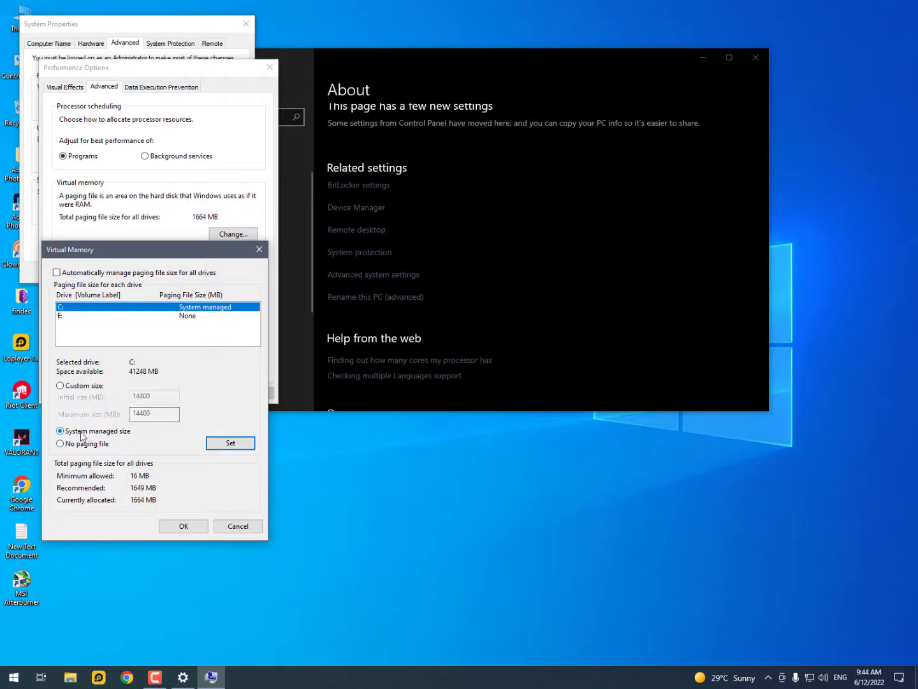
click(72, 388)
click(78, 445)
click(75, 387)
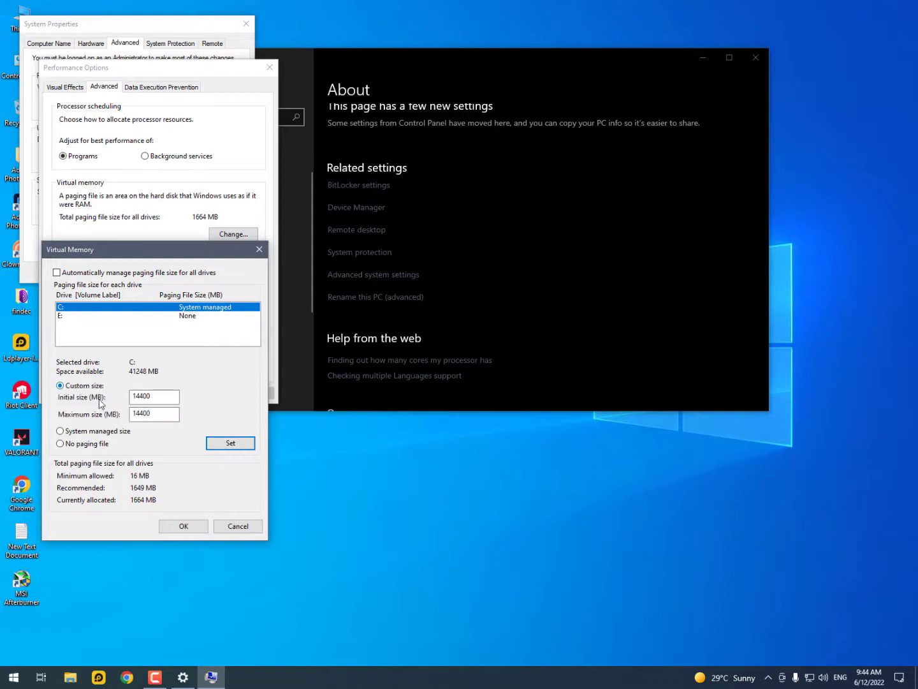
click(225, 445)
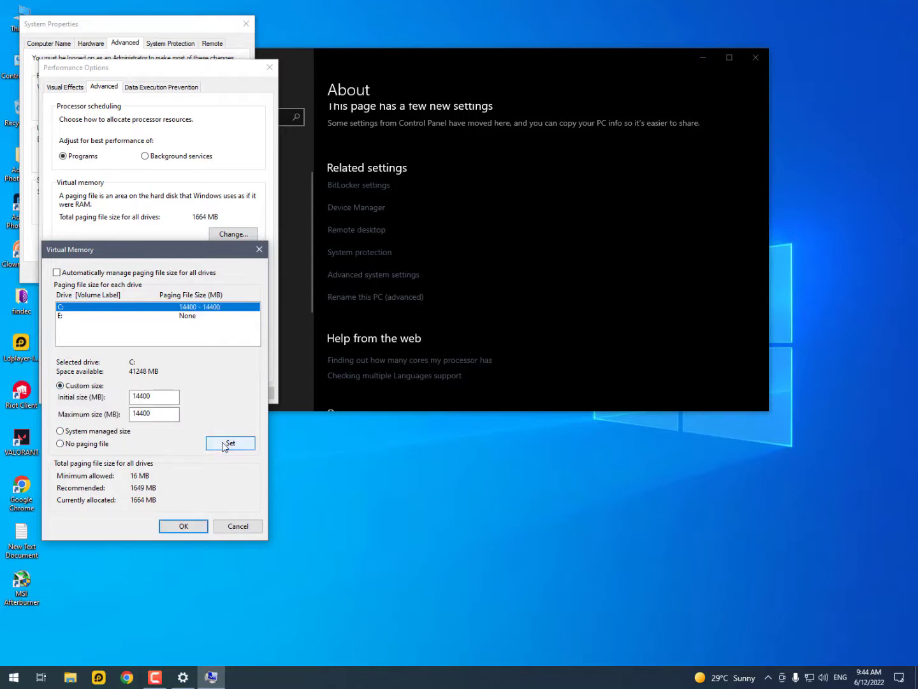
click(184, 527)
Step: Reopen Virtual Memory to verify C: reads 14400 MB initial and maximum, then close the dialogs
click(164, 394)
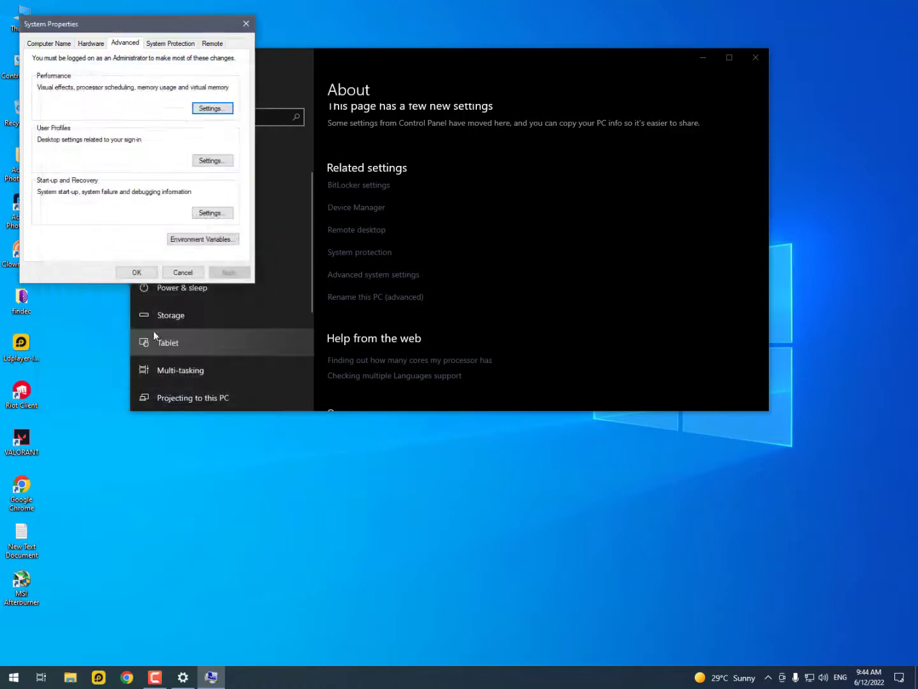
click(215, 110)
click(94, 89)
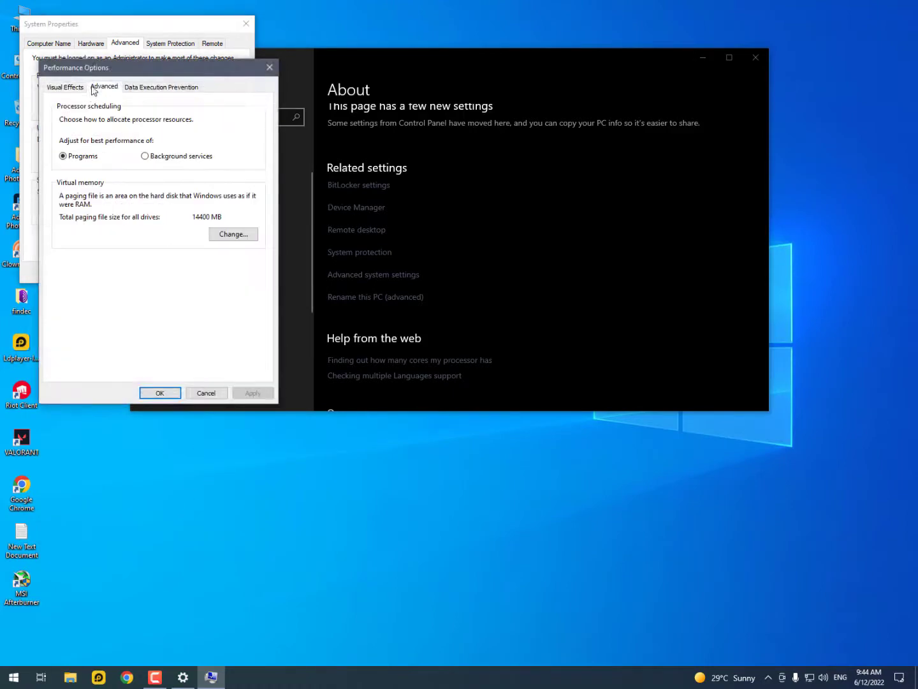
click(229, 237)
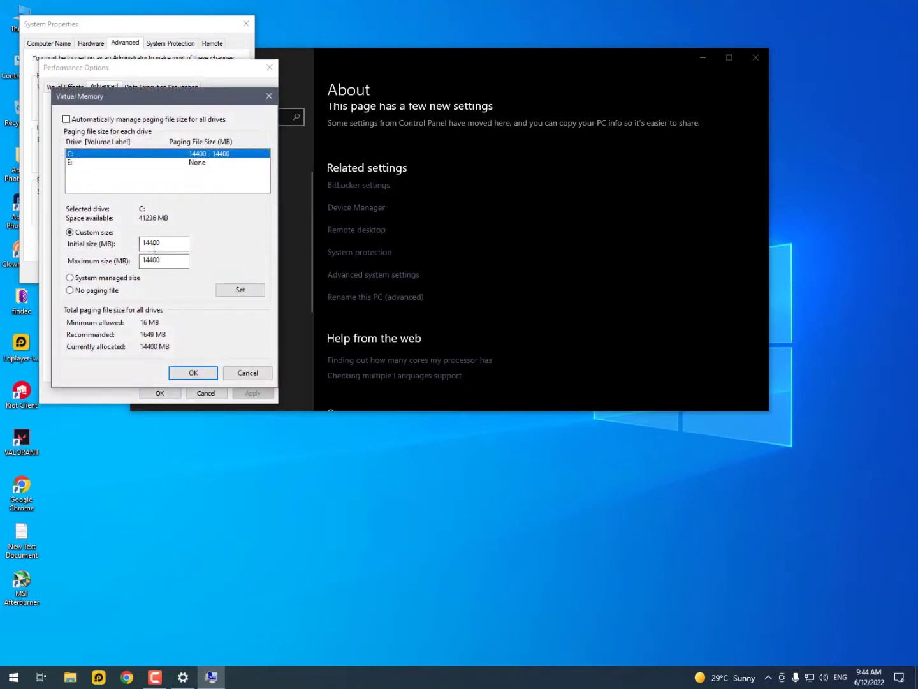
click(147, 244)
click(165, 261)
click(194, 375)
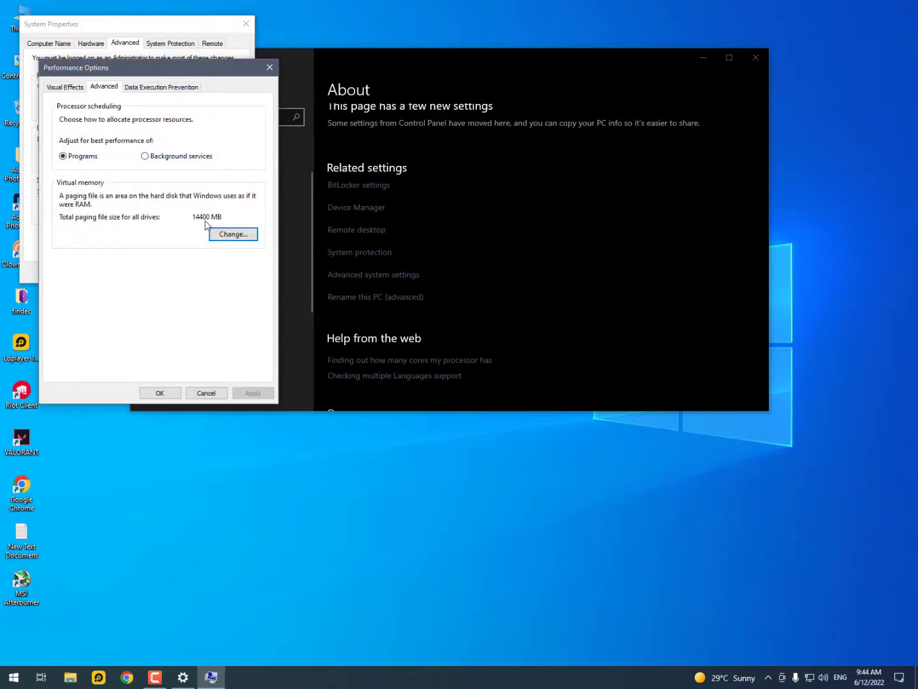
click(152, 393)
Step: Close System Properties and the Settings window to return to the desktop
click(136, 273)
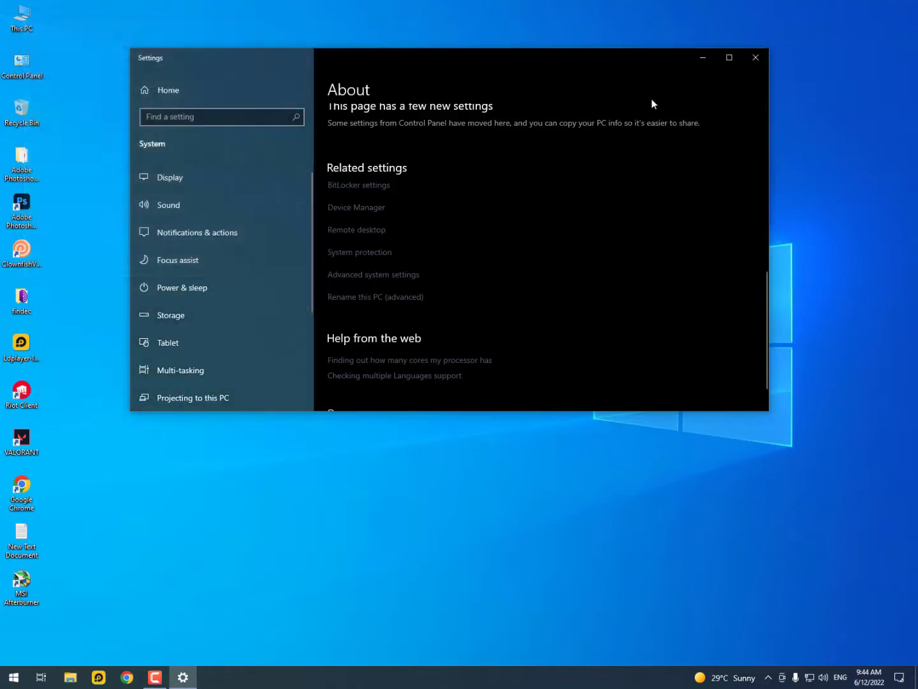
click(755, 60)
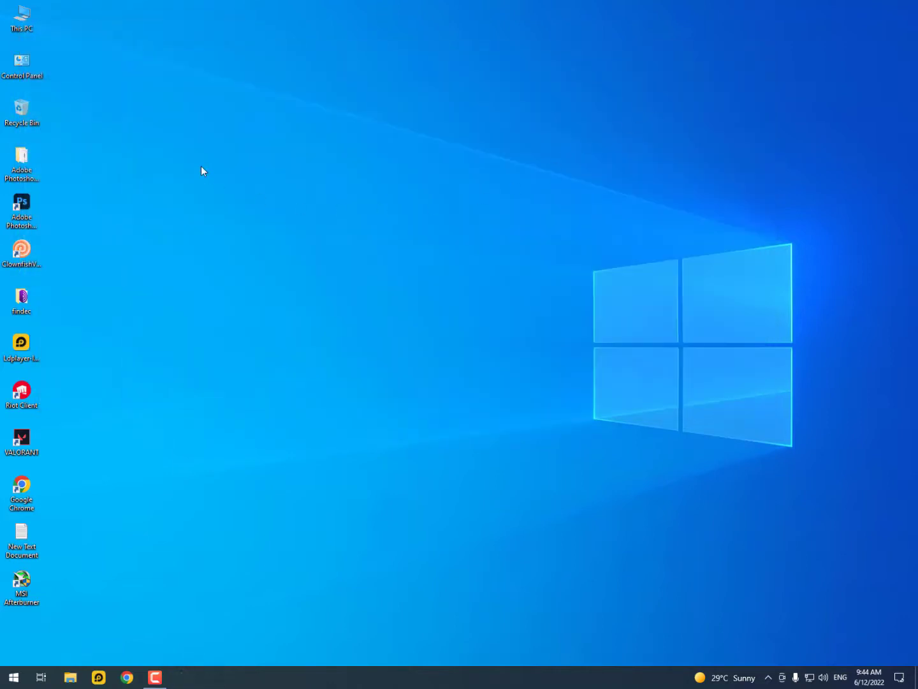